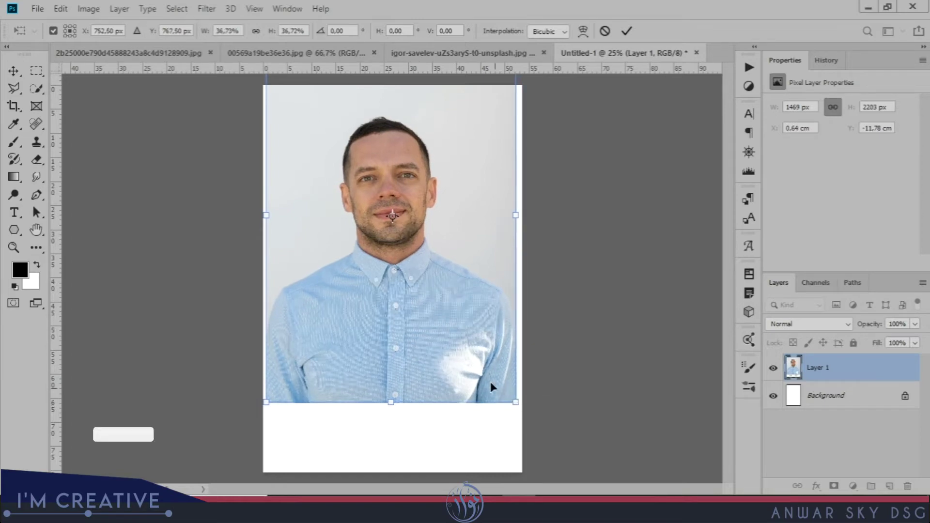
# Commit the portrait's resizing and select the man with the Subject selection
pyautogui.press('Return')
pyautogui.click(177, 9)
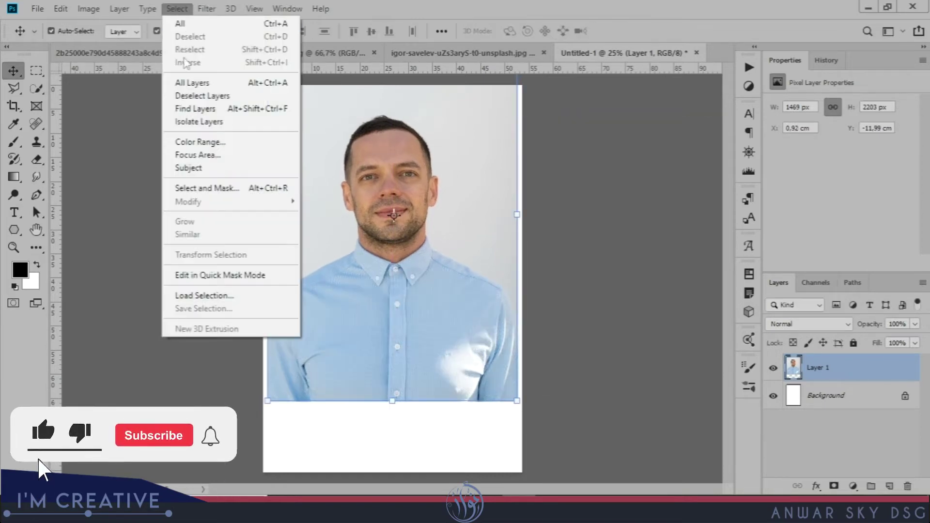
pyautogui.click(194, 166)
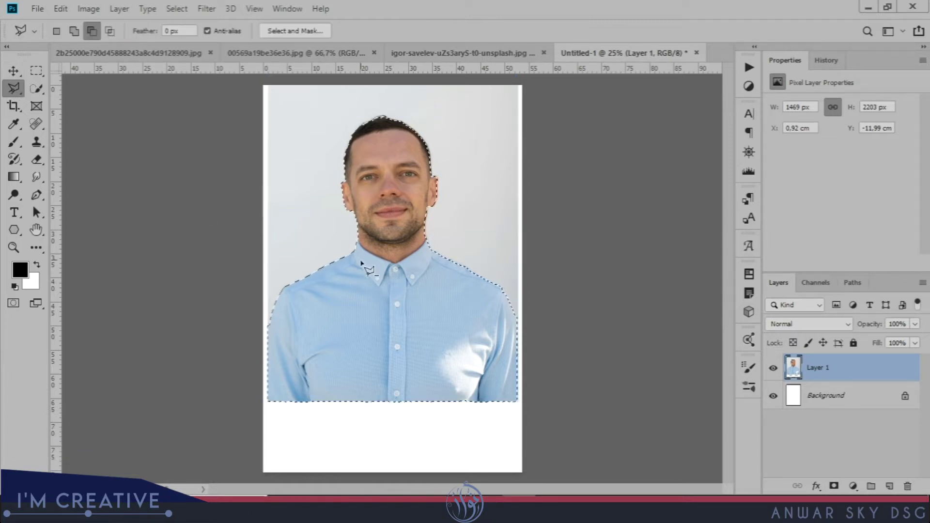
# Refine the man's selection with radius 1 px, smooth 3 and Decontaminate Colors, output to a new layer with layer mask
pyautogui.click(297, 32)
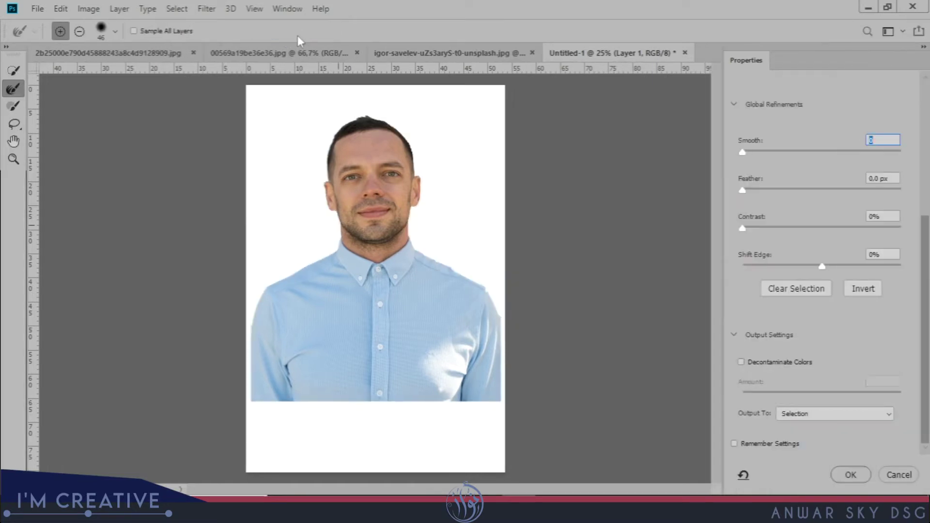
pyautogui.scroll(5, 732, 224)
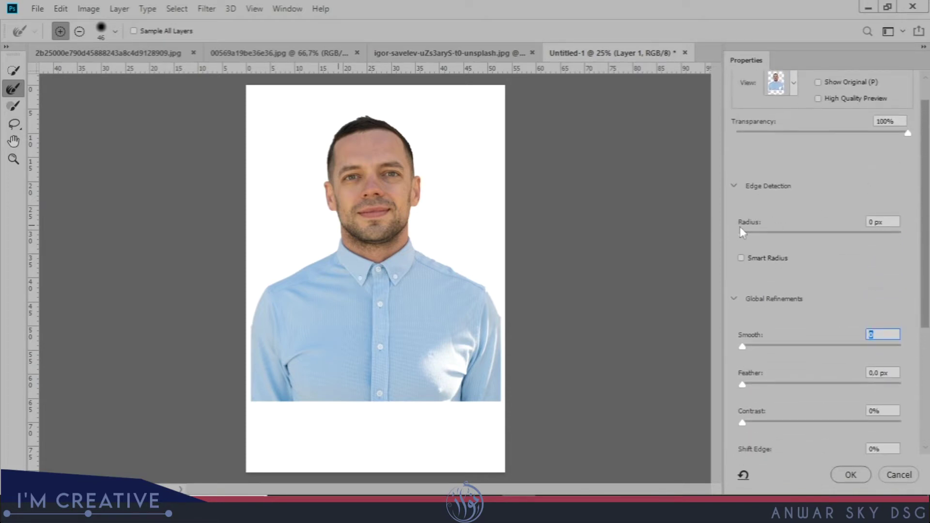
pyautogui.moveTo(748, 233); pyautogui.dragTo(749, 233)
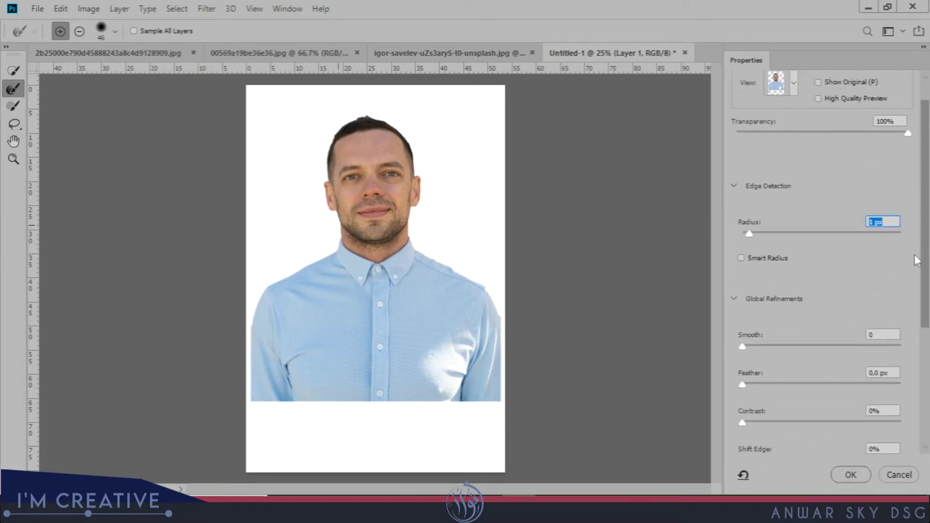
pyautogui.scroll(-4, 917, 261)
pyautogui.moveTo(745, 212); pyautogui.dragTo(748, 213)
pyautogui.click(741, 423)
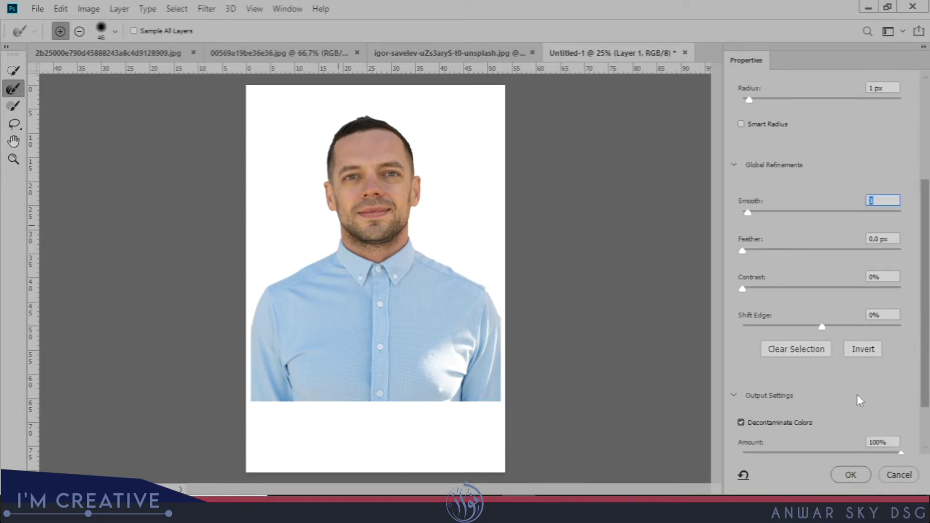
pyautogui.scroll(-3, 850, 414)
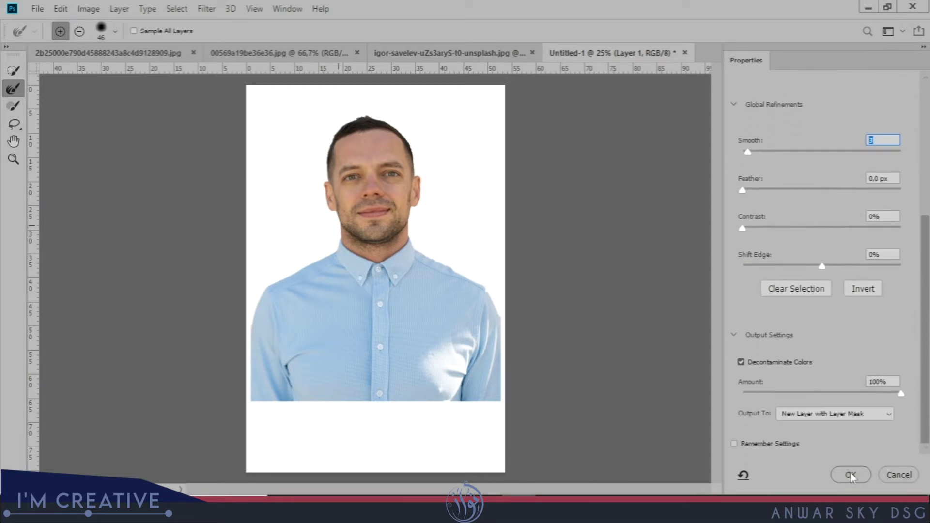
pyautogui.click(850, 474)
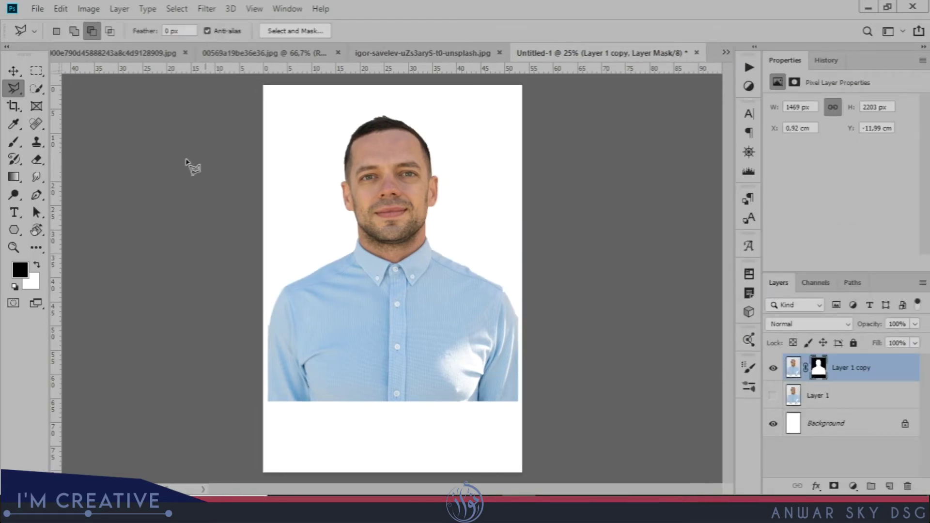
# Scale the masked portrait proportionally to about 1362 × 2042 px and centre it in the canvas
pyautogui.click(17, 72)
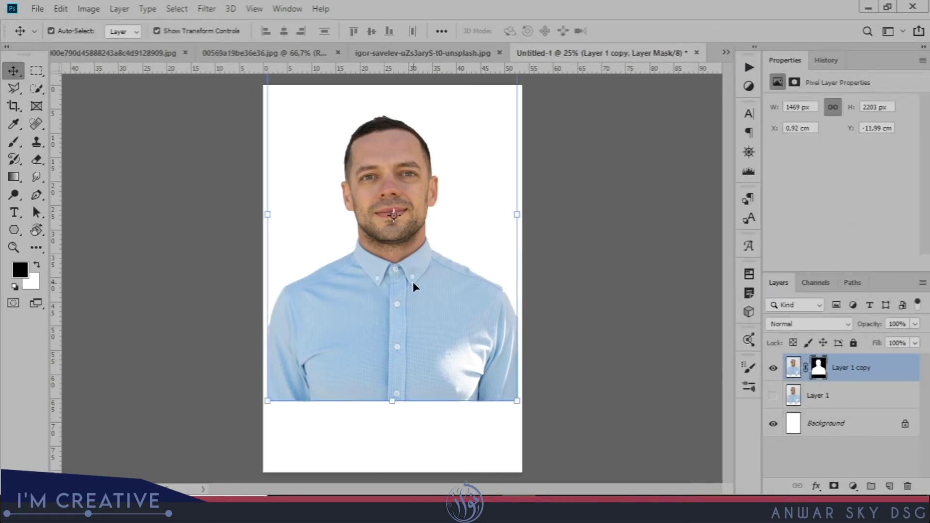
pyautogui.moveTo(514, 396); pyautogui.dragTo(507, 389)
pyautogui.moveTo(425, 325); pyautogui.dragTo(429, 347)
pyautogui.moveTo(510, 408); pyautogui.dragTo(503, 387)
pyautogui.moveTo(436, 347); pyautogui.dragTo(438, 345)
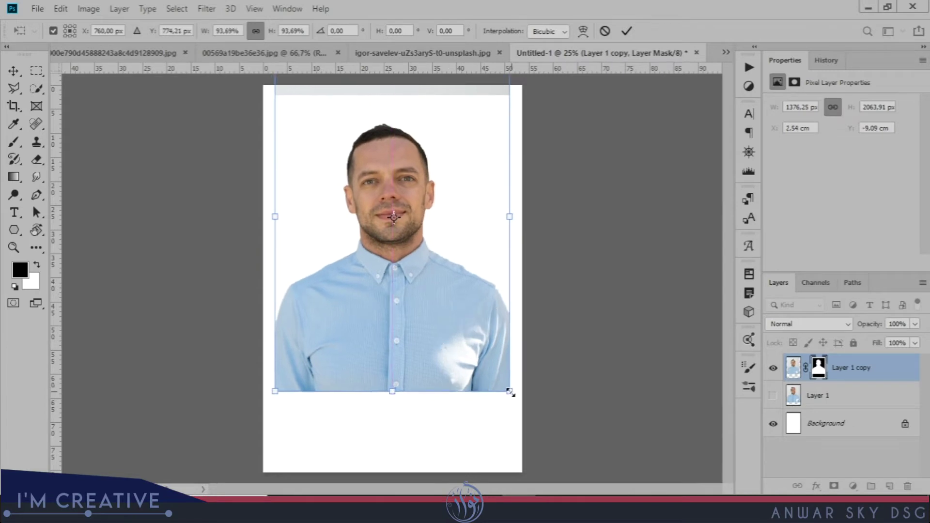
pyautogui.moveTo(509, 391); pyautogui.dragTo(506, 388)
pyautogui.press('Return')
# Paint black with the Brush on the portrait's layer mask to hide the grey strip along the canvas's upper edge
pyautogui.click(13, 141)
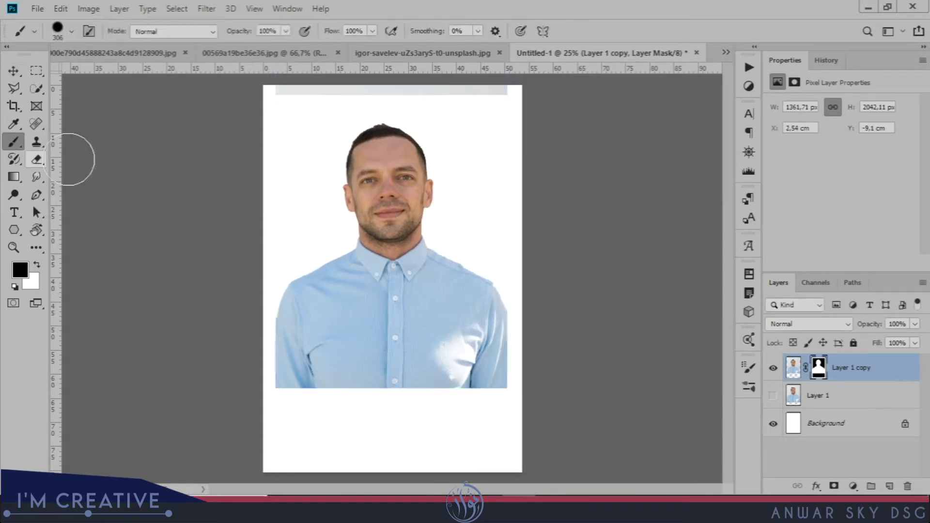
pyautogui.click(818, 369)
pyautogui.click(484, 85)
pyautogui.moveTo(484, 85)
pyautogui.mouseDown()
pyautogui.moveTo(309, 79)
pyautogui.moveTo(270, 93)
pyautogui.mouseUp()
# Duplicate the masked portrait layer, hide the original and convert the duplicate to a smart object
pyautogui.moveTo(878, 369); pyautogui.dragTo(889, 486)
pyautogui.click(772, 397)
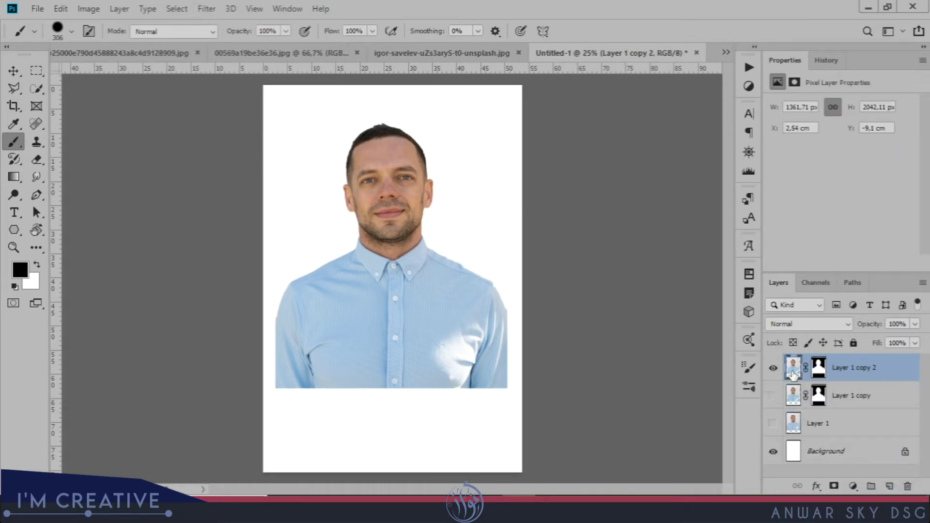
pyautogui.rightClick(912, 379)
pyautogui.click(743, 189)
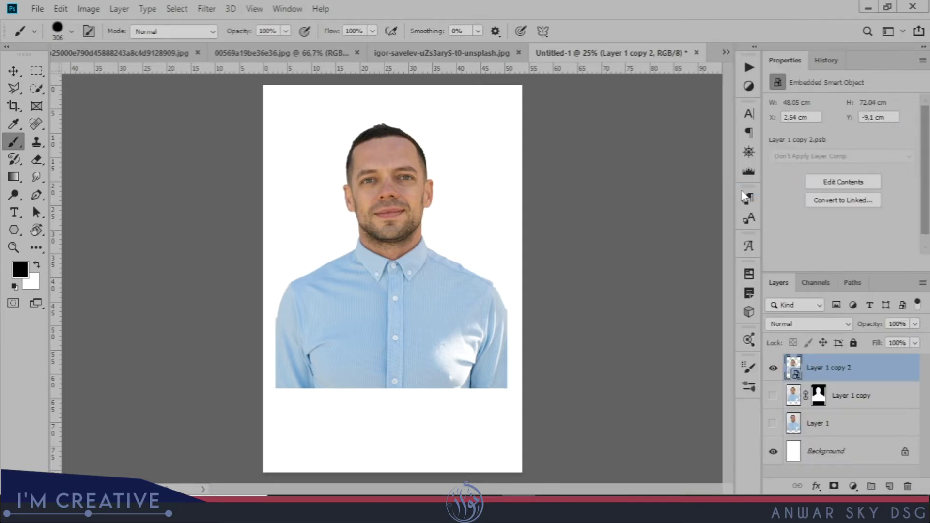
# Open the Filter Gallery for the smart object, fit the preview in view and choose the Film Grain filter
pyautogui.click(207, 8)
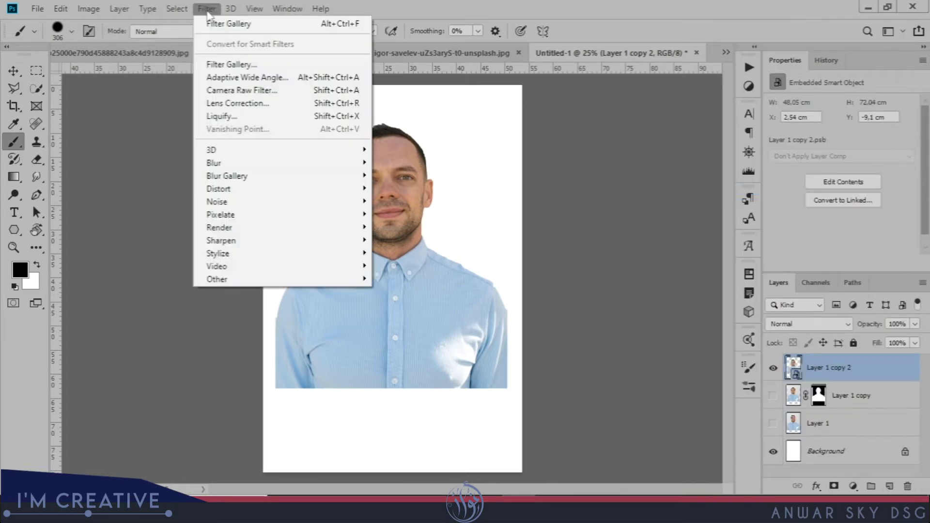
pyautogui.click(231, 64)
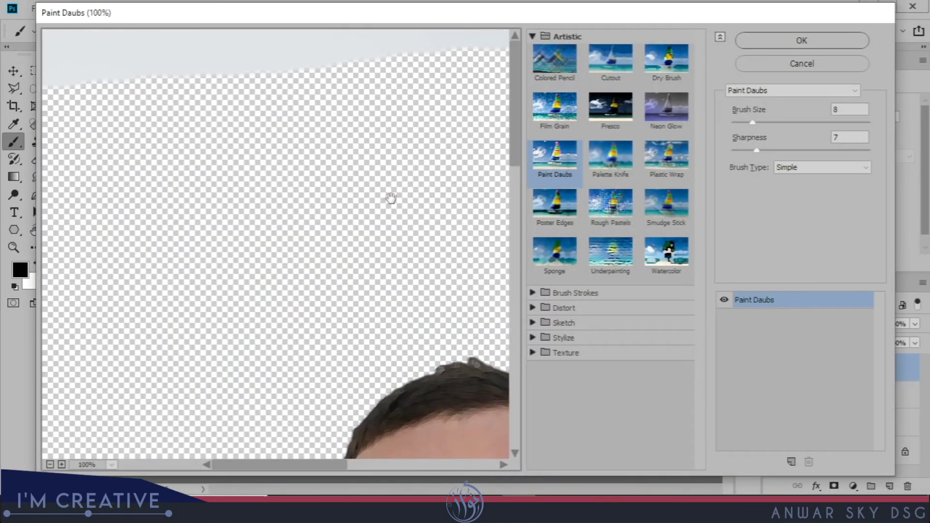
pyautogui.click(112, 466)
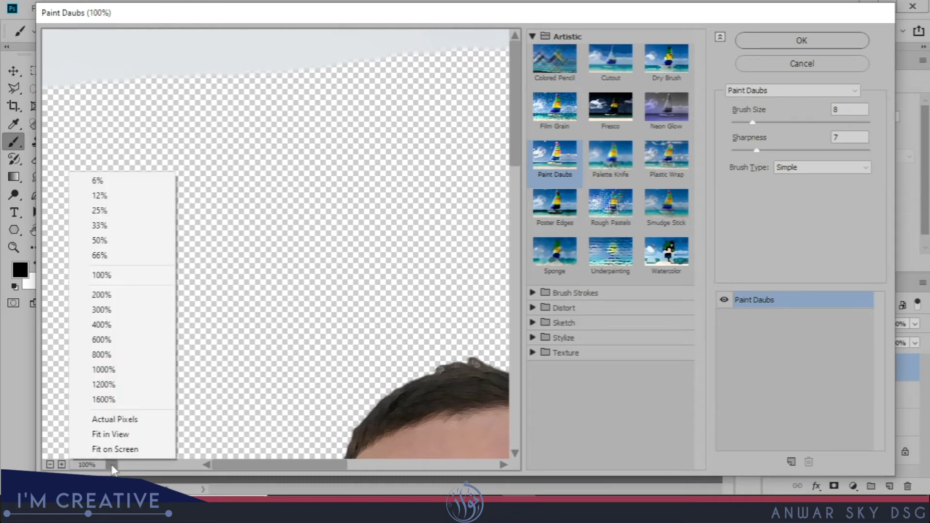
pyautogui.click(115, 432)
pyautogui.click(574, 73)
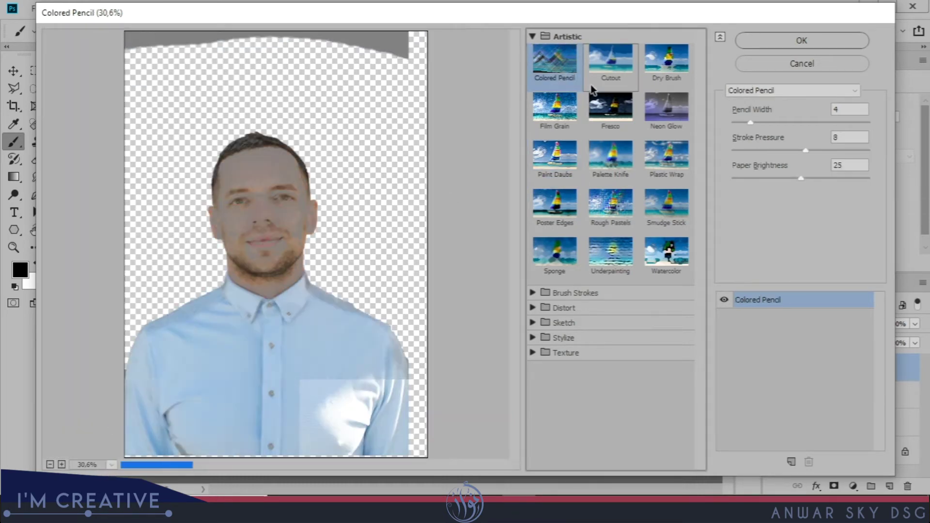
pyautogui.click(667, 68)
pyautogui.click(555, 108)
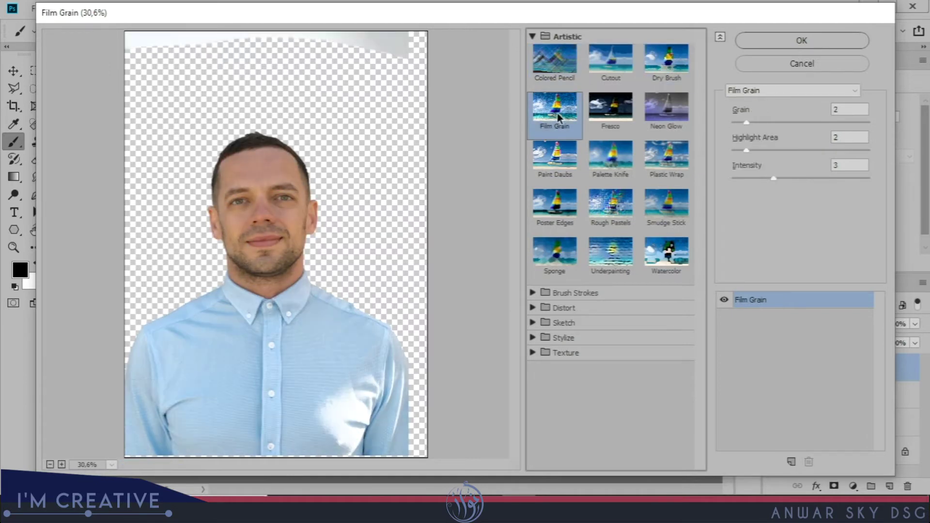
# Apply Film Grain with grain 0, highlight area 16 and intensity 3
pyautogui.moveTo(757, 121); pyautogui.dragTo(719, 120)
pyautogui.moveTo(745, 152); pyautogui.dragTo(843, 153)
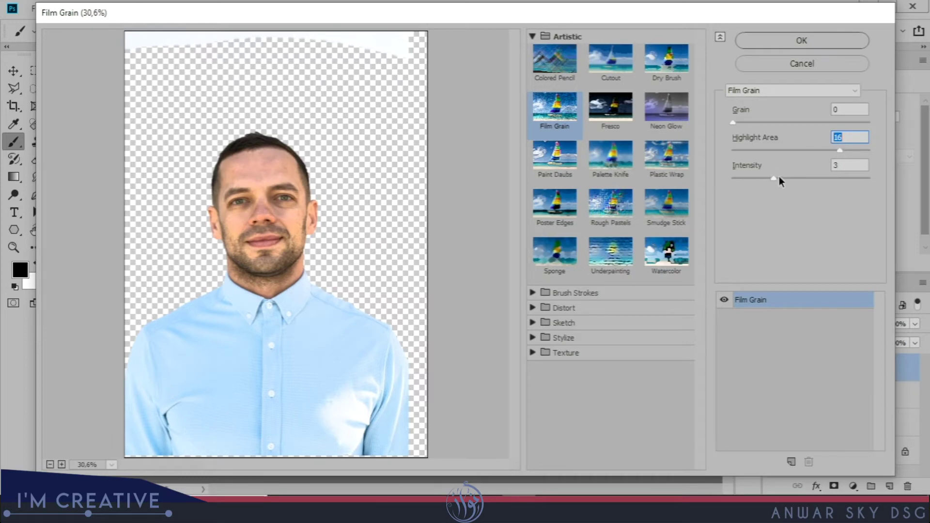
pyautogui.moveTo(776, 179)
pyautogui.mouseDown()
pyautogui.moveTo(796, 183)
pyautogui.moveTo(770, 182)
pyautogui.moveTo(783, 182)
pyautogui.mouseUp()
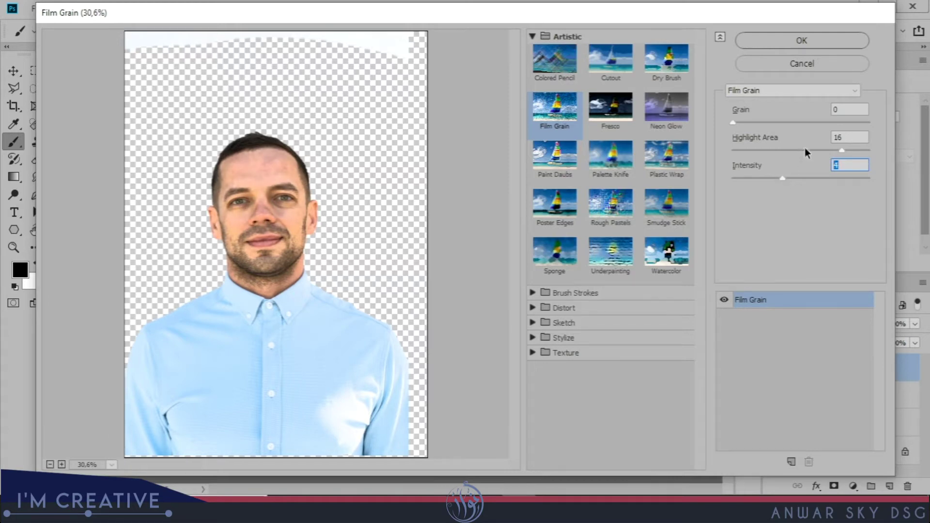
pyautogui.moveTo(838, 148); pyautogui.dragTo(844, 150)
pyautogui.moveTo(787, 178); pyautogui.dragTo(779, 182)
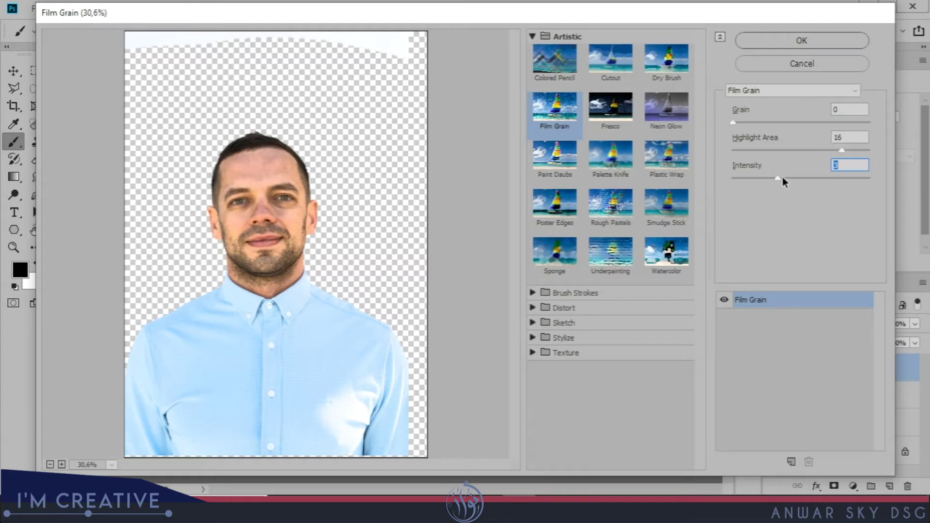
pyautogui.click(786, 41)
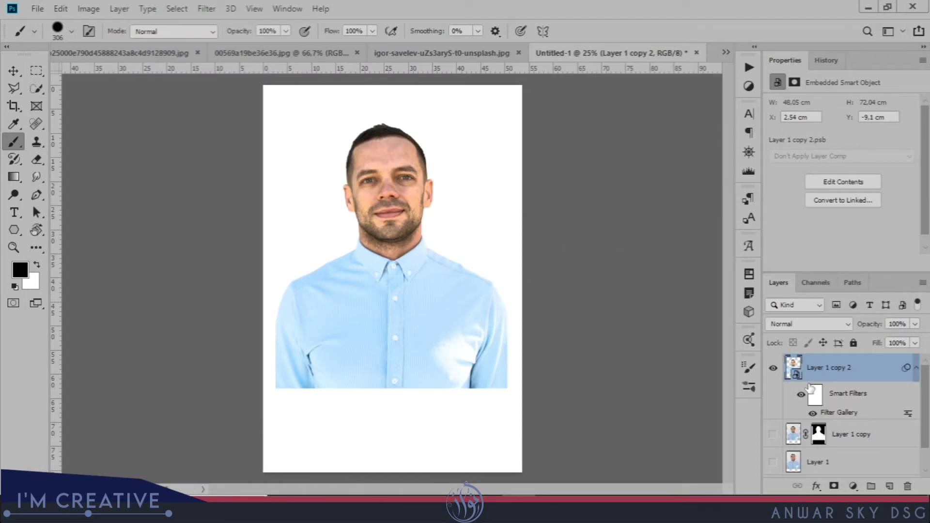
# Duplicate the filtered portrait layer and convert the new copy to a smart object
pyautogui.moveTo(795, 372); pyautogui.dragTo(890, 486)
pyautogui.rightClick(896, 368)
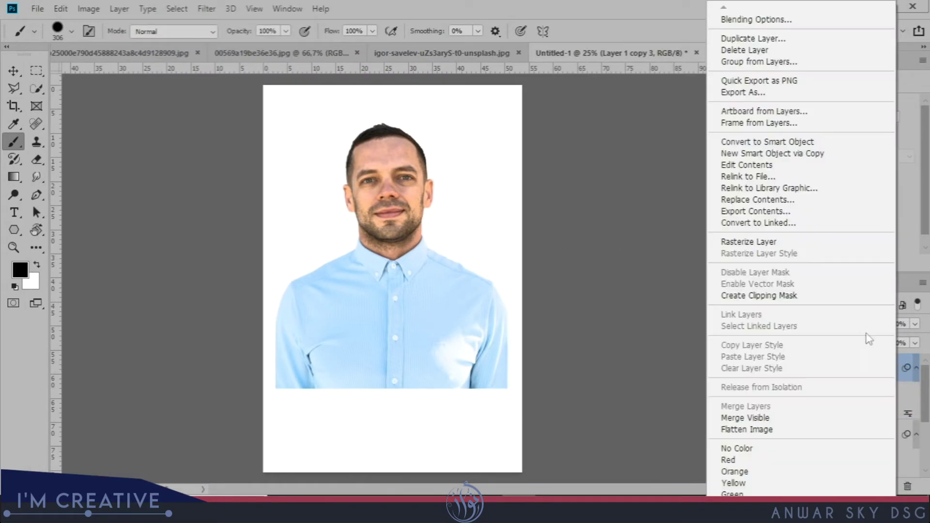
pyautogui.click(801, 141)
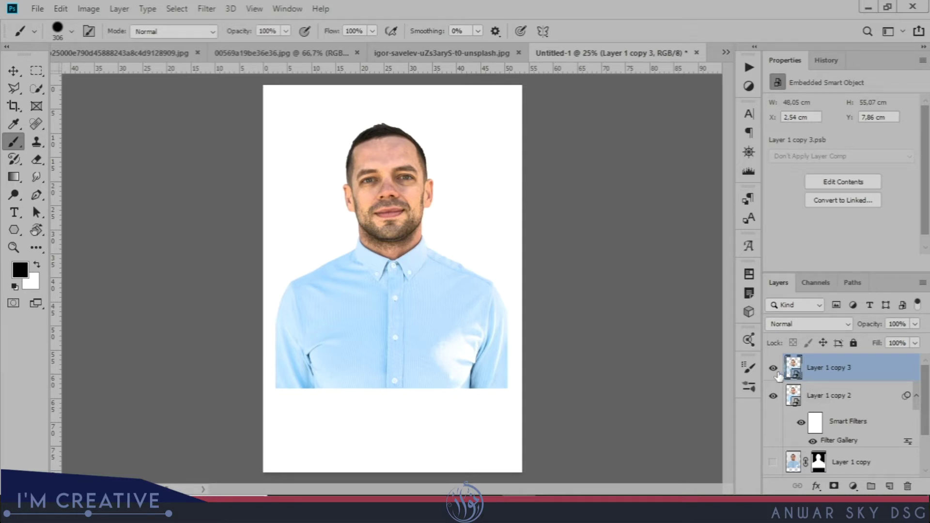
# Apply Levels to the top copy with black input 56, a lowered white input, darker midtones and a raised output black
pyautogui.hotkey('ctrl', 'l')
pyautogui.moveTo(437, 76); pyautogui.dragTo(631, 113)
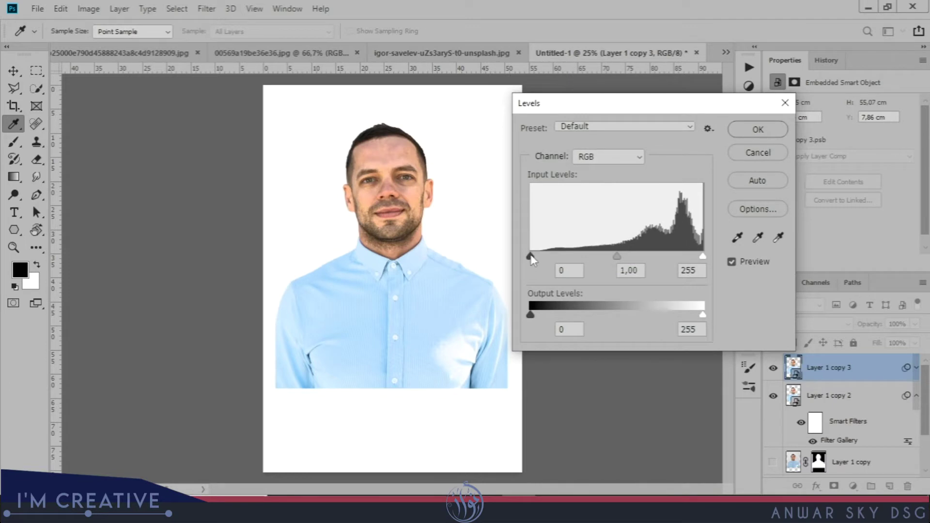
pyautogui.moveTo(531, 257); pyautogui.dragTo(569, 255)
pyautogui.moveTo(635, 256); pyautogui.dragTo(626, 256)
pyautogui.moveTo(707, 256); pyautogui.dragTo(690, 256)
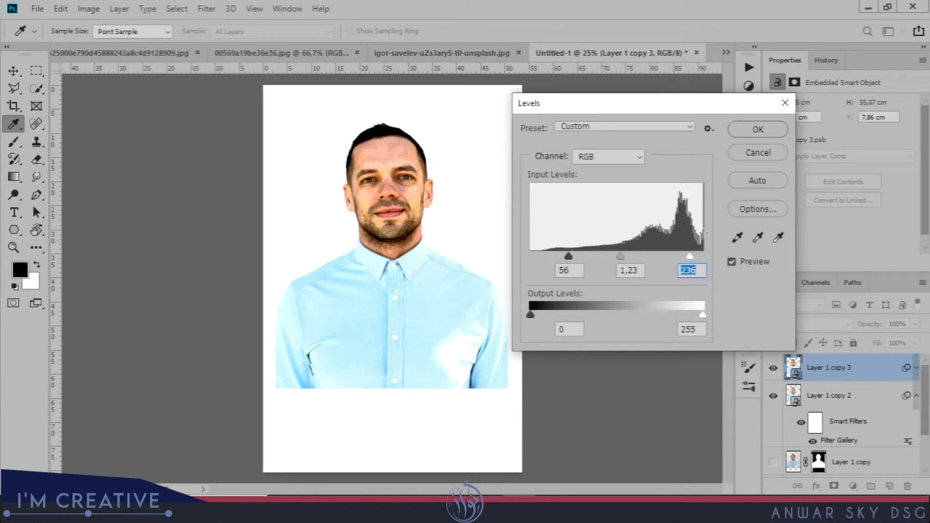
pyautogui.moveTo(531, 316); pyautogui.dragTo(554, 315)
pyautogui.moveTo(690, 255); pyautogui.dragTo(676, 262)
pyautogui.moveTo(617, 257); pyautogui.dragTo(635, 260)
pyautogui.click(754, 129)
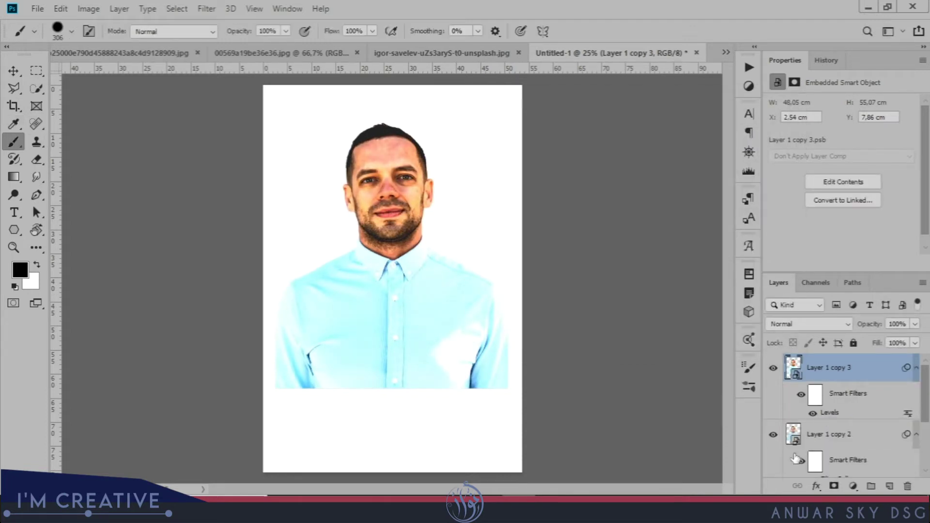
# Desaturate the top copy to black and white with Hue/Saturation
pyautogui.hotkey('ctrl', 'u')
pyautogui.moveTo(420, 68); pyautogui.dragTo(645, 110)
pyautogui.moveTo(653, 241); pyautogui.dragTo(591, 249)
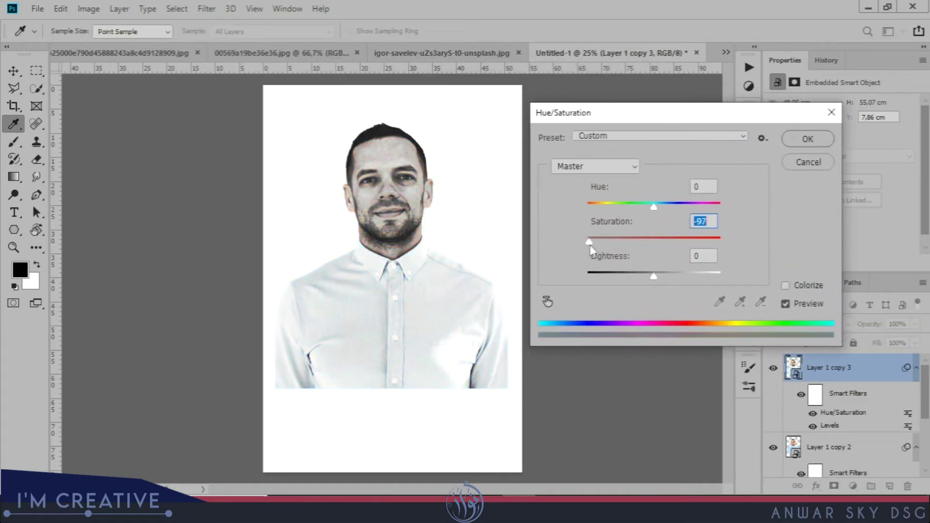
pyautogui.click(807, 139)
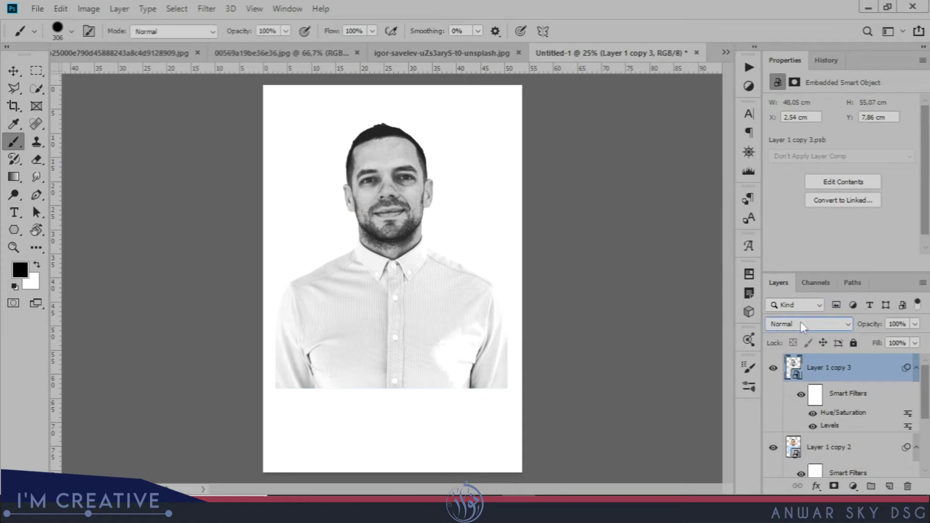
# Set the top copy's blend mode to Soft Light and check its effect by toggling its visibility
pyautogui.click(800, 321)
pyautogui.click(795, 331)
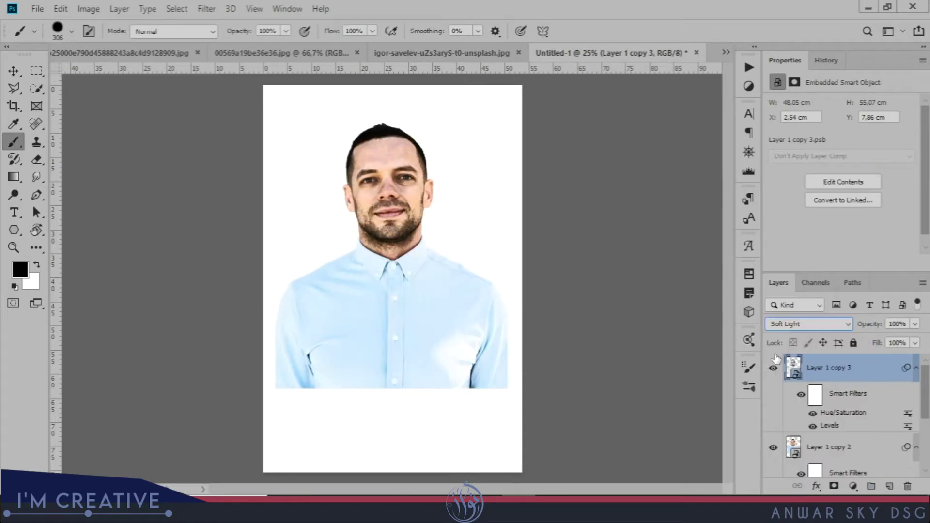
pyautogui.click(773, 370)
# Outline the man's shirt with the Polygonal Lasso, following the collar at the neck and passing loosely around shoulders, sleeves and lower edge
pyautogui.press('l')
pyautogui.click(312, 226)
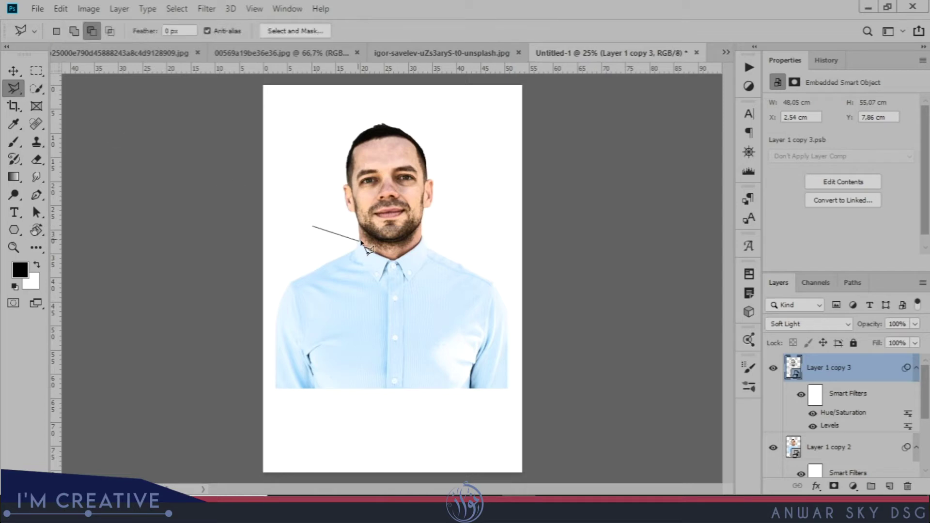
pyautogui.keyDown('ctrl'); pyautogui.click(344, 236); pyautogui.keyUp('ctrl')
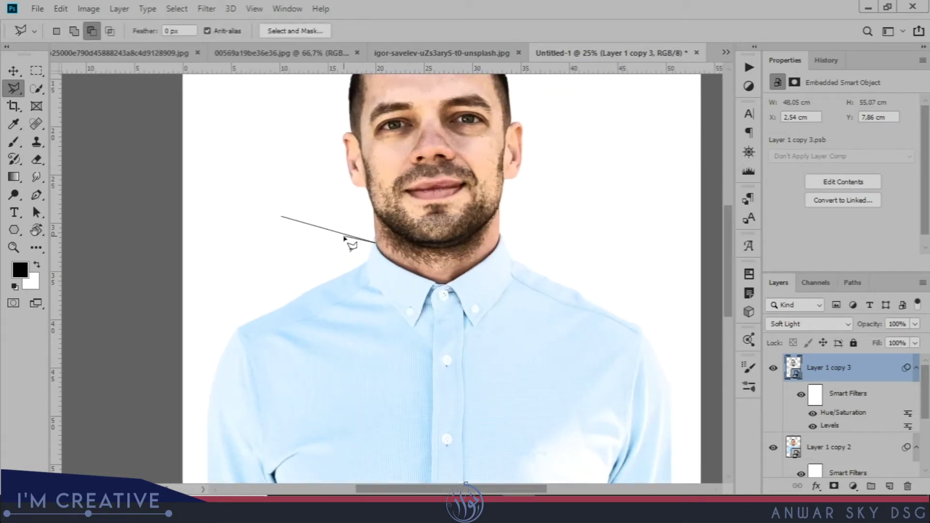
pyautogui.click(359, 225)
pyautogui.click(376, 236)
pyautogui.click(381, 250)
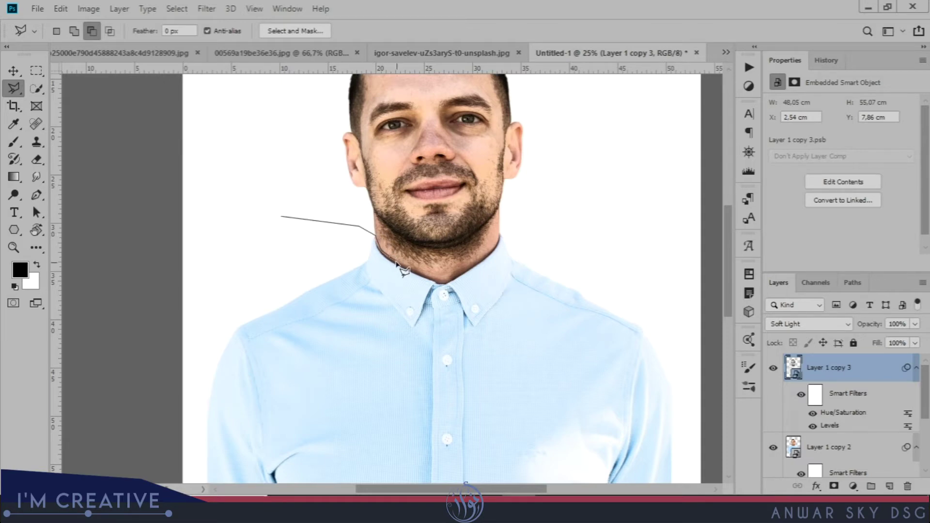
pyautogui.click(397, 260)
pyautogui.click(435, 276)
pyautogui.click(463, 267)
pyautogui.click(492, 248)
pyautogui.click(506, 219)
pyautogui.click(550, 216)
pyautogui.click(622, 253)
pyautogui.press('space')
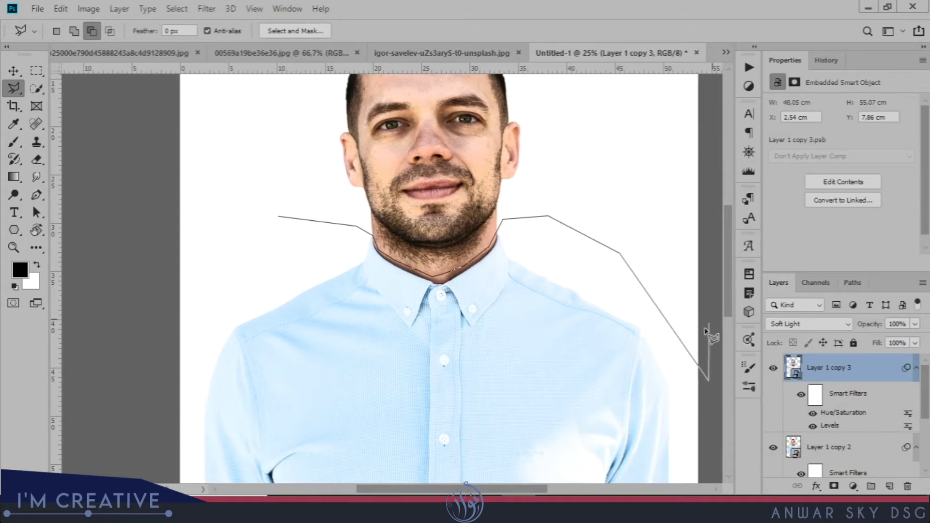
pyautogui.moveTo(716, 327); pyautogui.dragTo(714, 230)
pyautogui.click(691, 452)
pyautogui.click(546, 462)
pyautogui.click(291, 466)
pyautogui.click(190, 454)
pyautogui.click(192, 262)
pyautogui.doubleClick(257, 143)
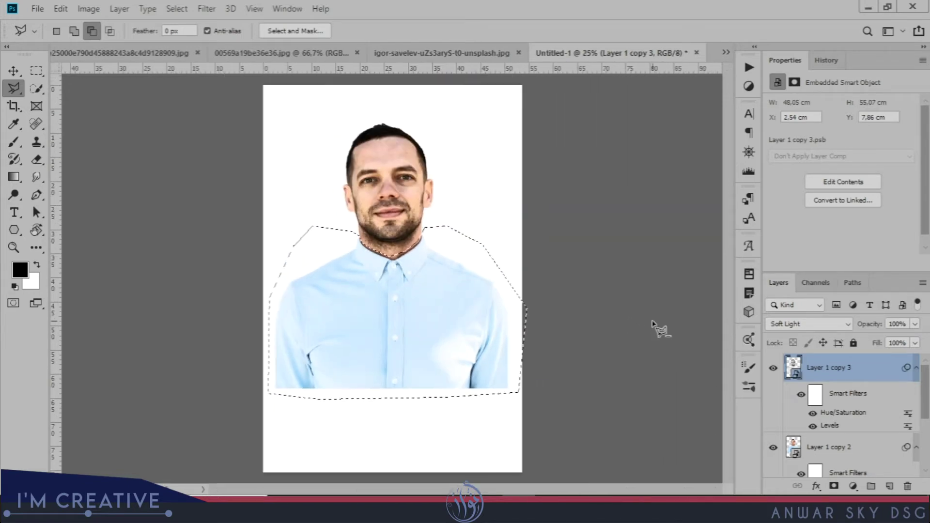
# Mask the top copy with the shirt selection, invert the mask to exclude the shirt, and compare the effect by toggling visibility
pyautogui.click(833, 486)
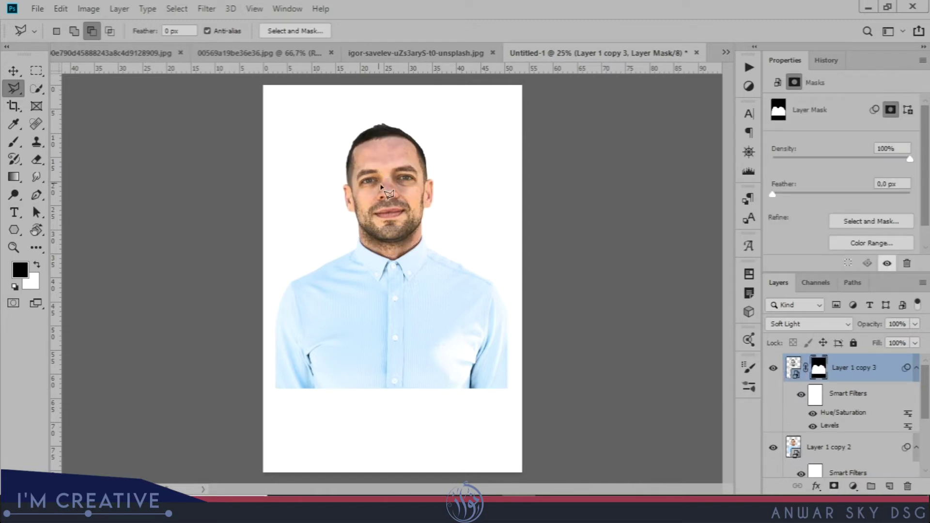
pyautogui.click(773, 368)
pyautogui.click(773, 368)
pyautogui.click(88, 9)
pyautogui.moveTo(130, 45)
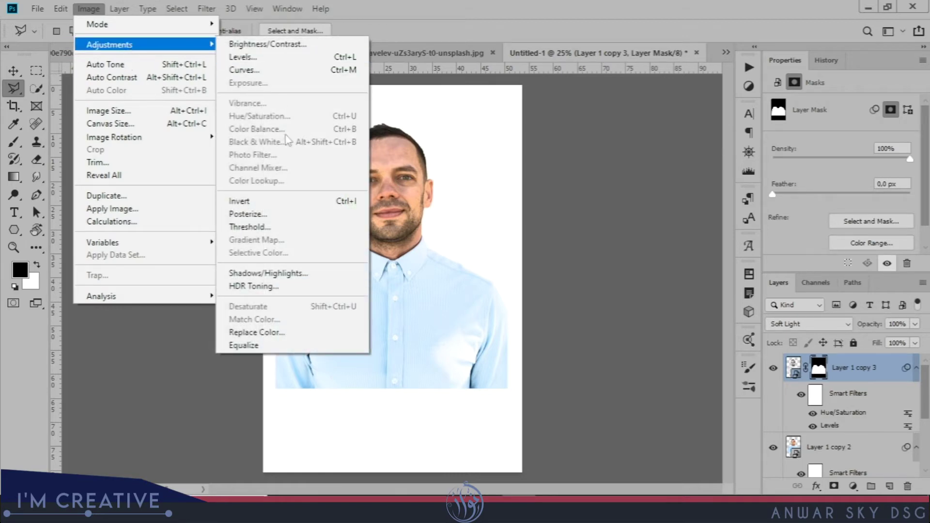
pyautogui.click(283, 202)
pyautogui.click(775, 369)
pyautogui.click(775, 369)
pyautogui.click(916, 371)
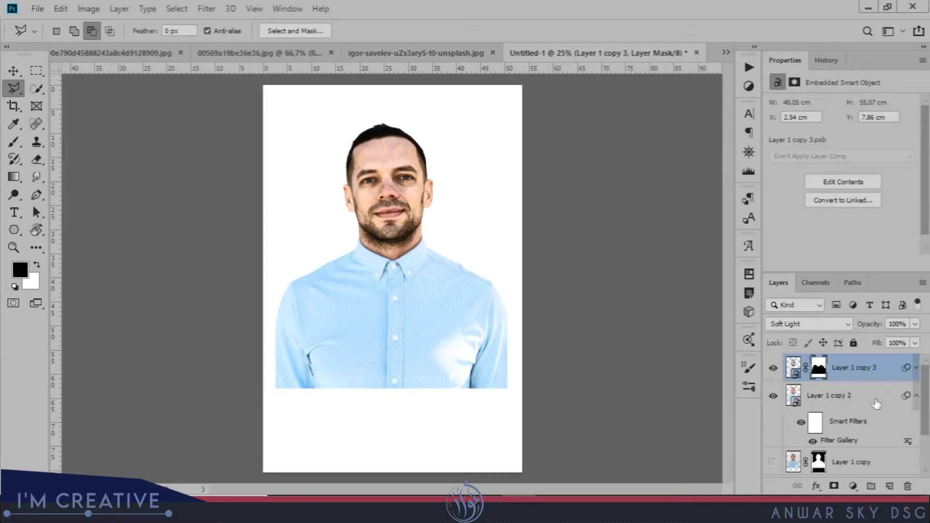
# Add a Hue/Saturation adjustment layer above the top copy with Saturation -37 and Lightness -8
pyautogui.click(853, 486)
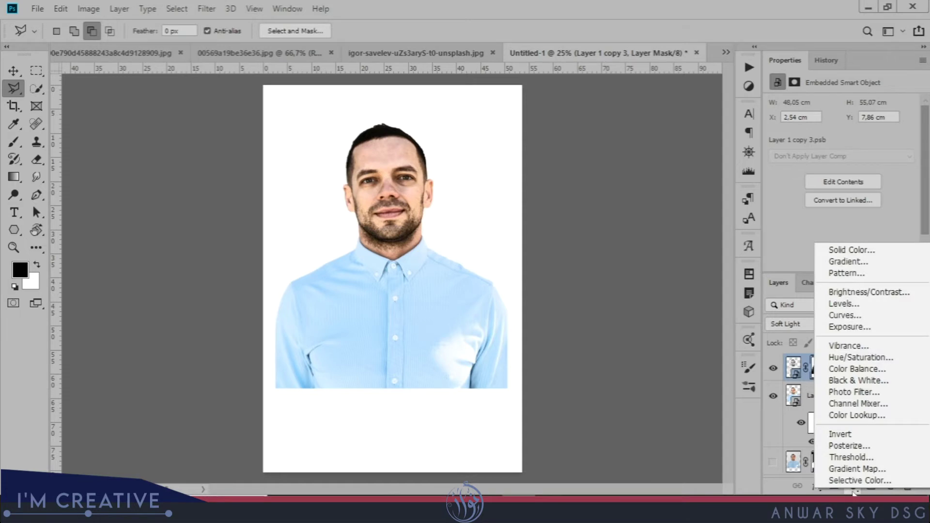
pyautogui.click(851, 358)
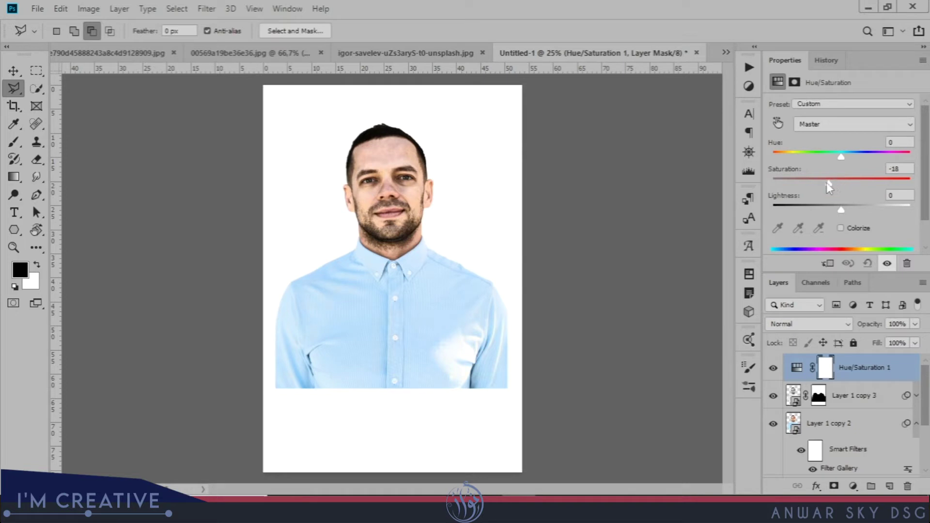
pyautogui.moveTo(815, 183)
pyautogui.mouseDown()
pyautogui.moveTo(843, 210)
pyautogui.moveTo(830, 210)
pyautogui.moveTo(819, 183)
pyautogui.mouseUp()
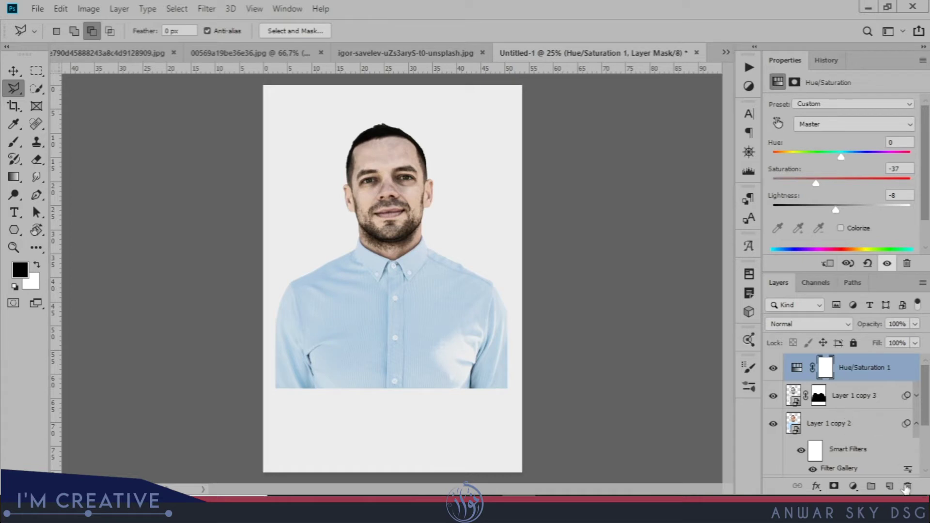
# Add a second Hue/Saturation adjustment layer and set its blend mode to Soft Light
pyautogui.click(853, 485)
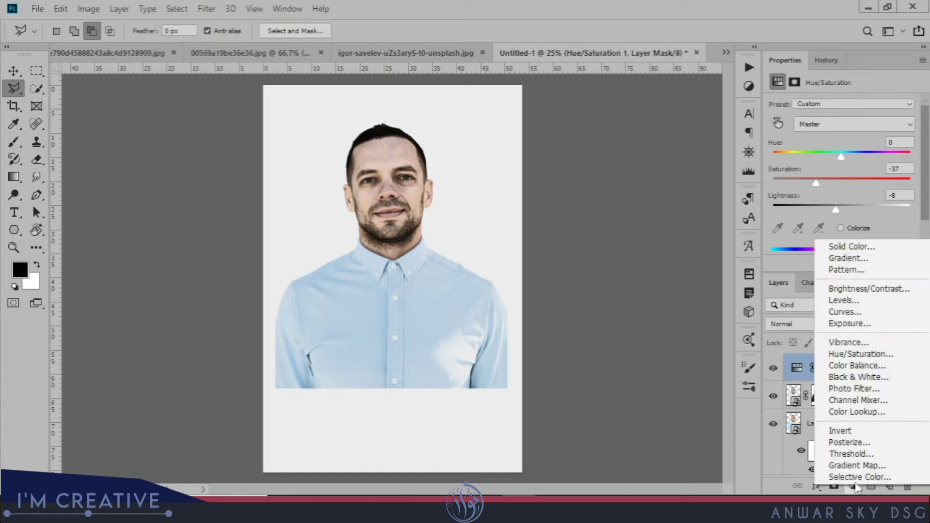
pyautogui.click(860, 354)
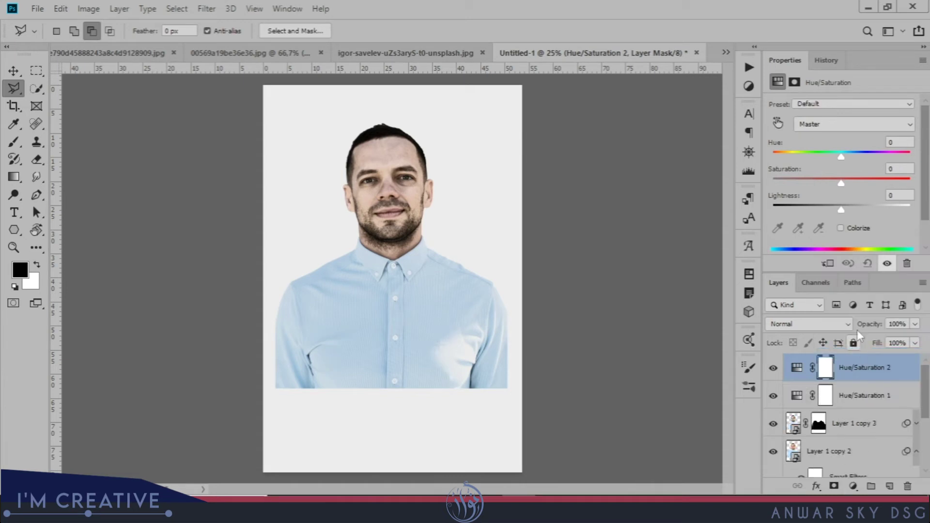
pyautogui.click(800, 325)
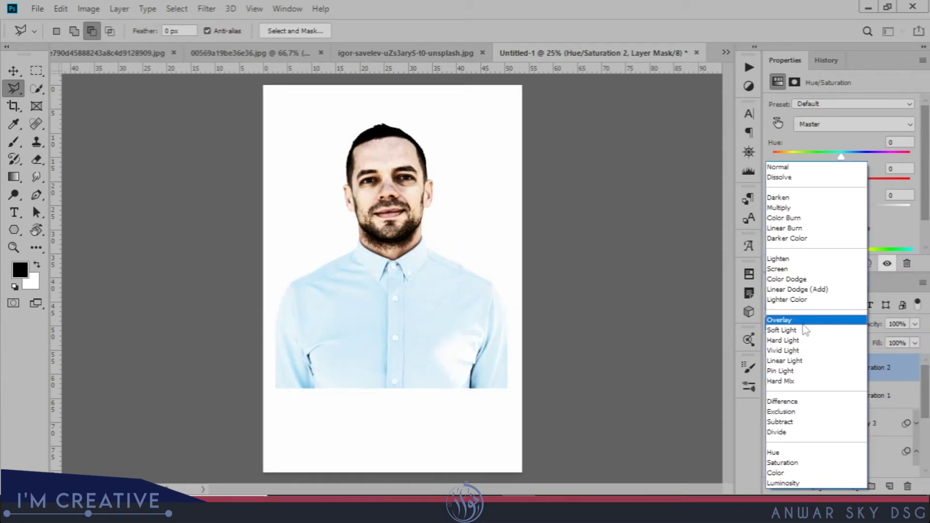
pyautogui.click(795, 330)
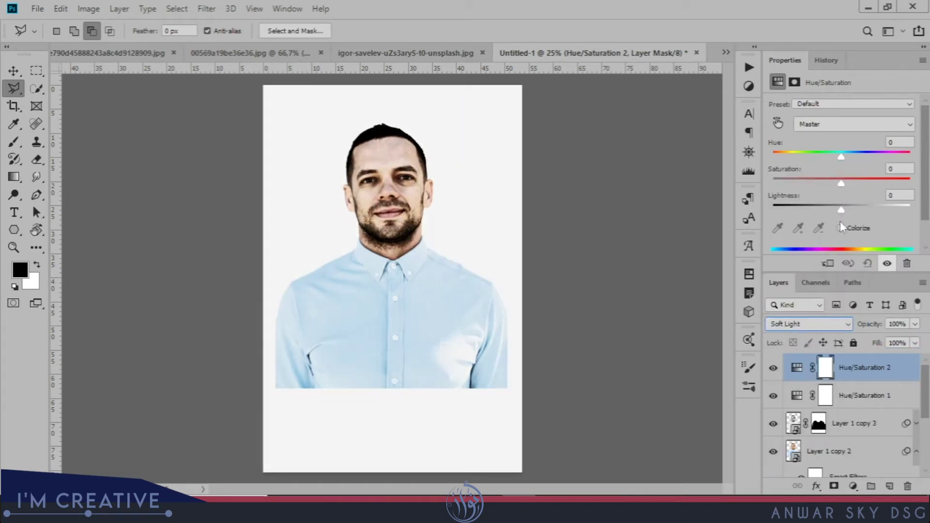
# Set the second Hue/Saturation layer to Hue -28, Saturation +22 and Lightness -14, and lower its opacity to 64%
pyautogui.moveTo(841, 155); pyautogui.dragTo(829, 155)
pyautogui.moveTo(842, 208); pyautogui.dragTo(856, 179)
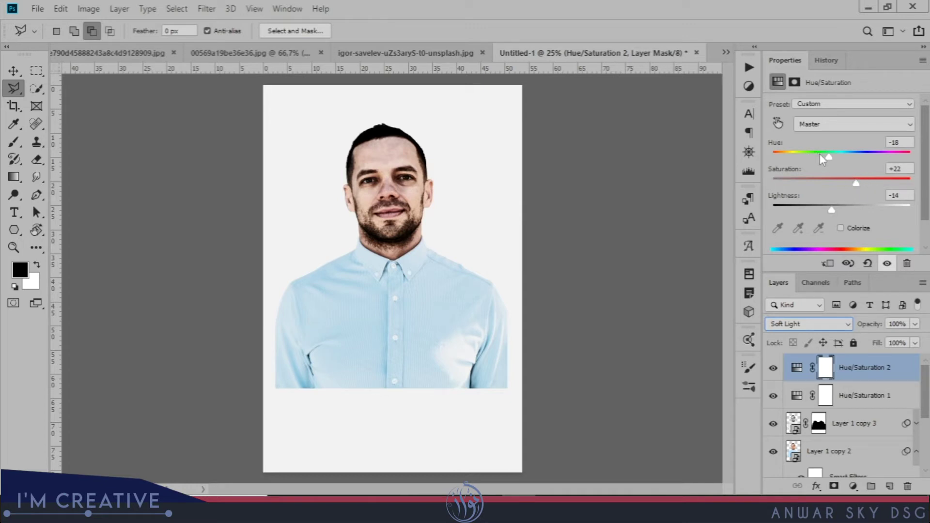
pyautogui.moveTo(828, 154); pyautogui.dragTo(861, 155)
pyautogui.moveTo(832, 153); pyautogui.dragTo(850, 154)
pyautogui.moveTo(871, 328)
pyautogui.mouseDown()
pyautogui.moveTo(806, 330)
pyautogui.moveTo(867, 328)
pyautogui.mouseUp()
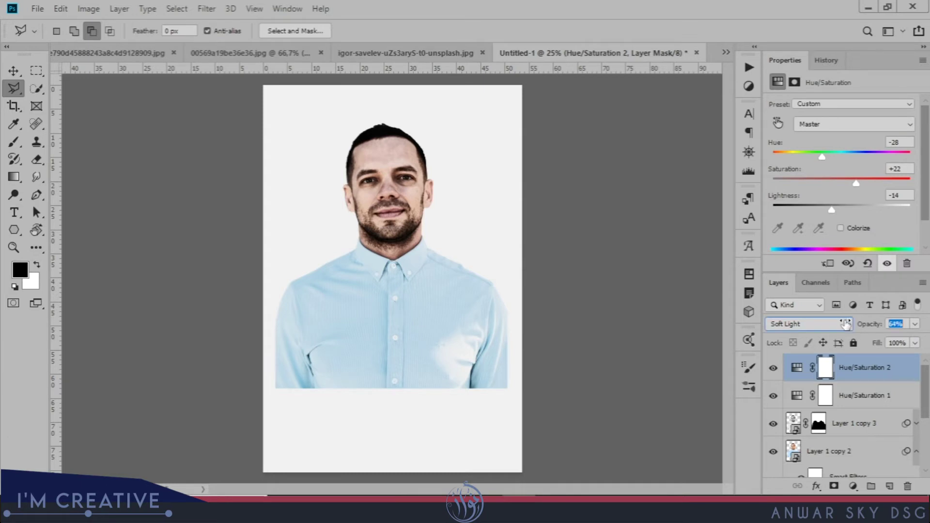
# Add a Brightness/Contrast adjustment layer with Brightness 10 and Contrast -20
pyautogui.click(853, 486)
pyautogui.click(869, 288)
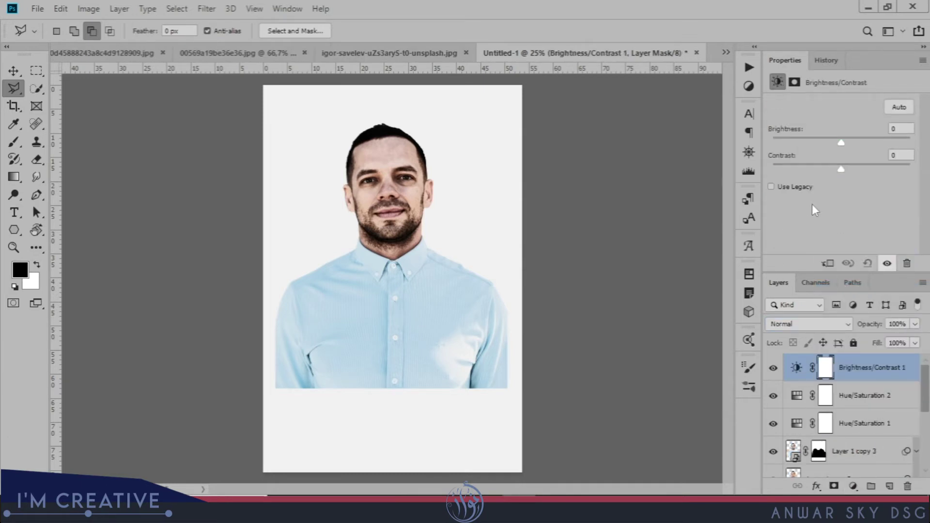
pyautogui.moveTo(841, 141); pyautogui.dragTo(846, 140)
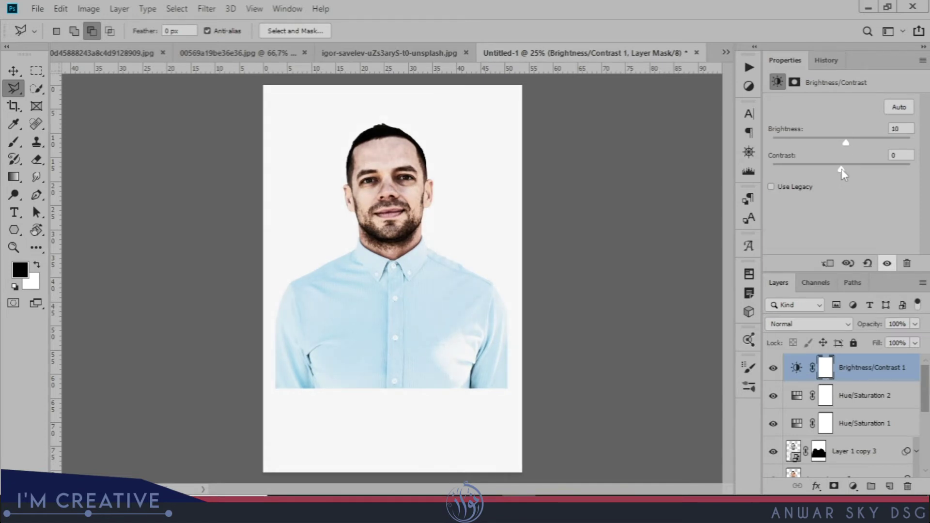
pyautogui.moveTo(854, 171); pyautogui.dragTo(829, 169)
pyautogui.moveTo(814, 169); pyautogui.dragTo(814, 169)
# Add a layer mask to Layer 1 copy 2 and paint the shirt out in black, leaving only the head and neck
pyautogui.moveTo(927, 393); pyautogui.dragTo(926, 411)
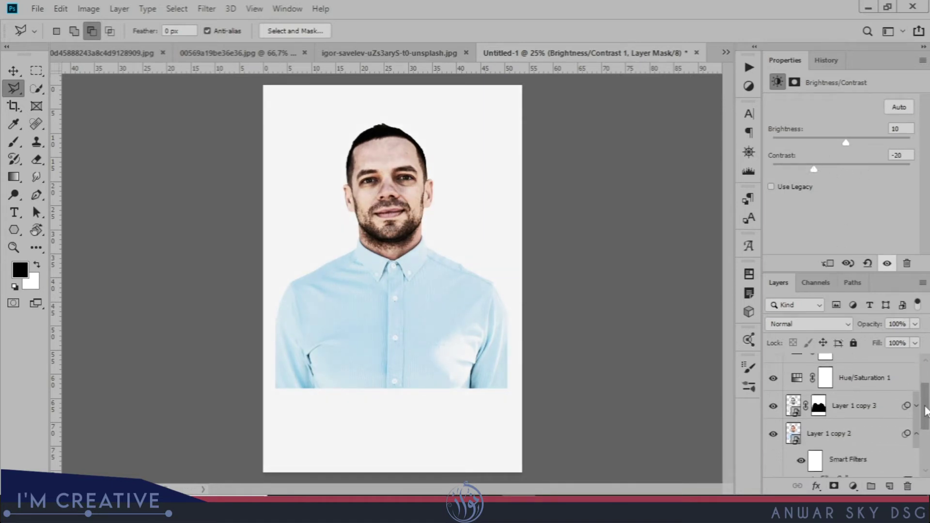
pyautogui.click(814, 438)
pyautogui.click(834, 485)
pyautogui.click(13, 141)
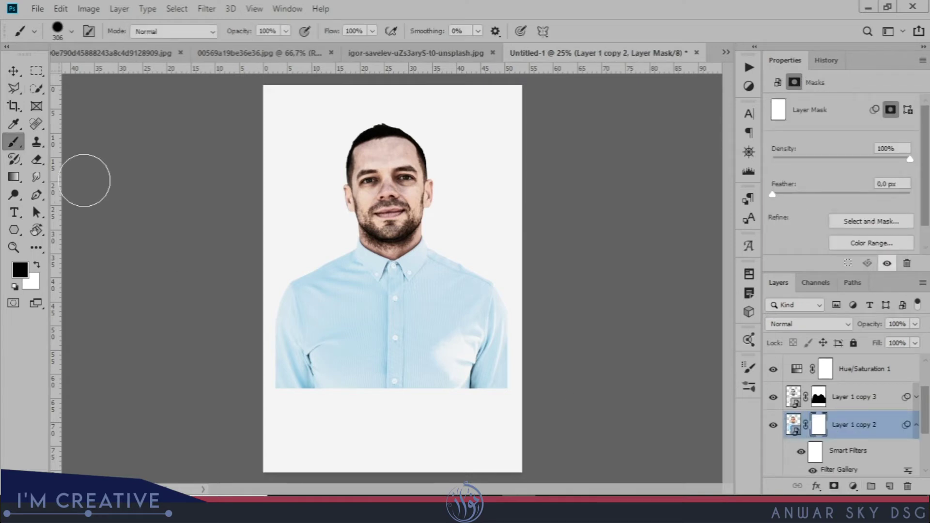
pyautogui.hotkey('ctrl', '+')
pyautogui.hotkey('ctrl', '+')
pyautogui.moveTo(575, 305)
pyautogui.mouseDown()
pyautogui.moveTo(479, 242)
pyautogui.moveTo(492, 214)
pyautogui.moveTo(457, 280)
pyautogui.moveTo(434, 270)
pyautogui.moveTo(462, 257)
pyautogui.moveTo(501, 216)
pyautogui.moveTo(380, 295)
pyautogui.moveTo(315, 263)
pyautogui.moveTo(281, 228)
pyautogui.moveTo(251, 290)
pyautogui.moveTo(377, 347)
pyautogui.moveTo(617, 421)
pyautogui.moveTo(550, 254)
pyautogui.moveTo(550, 216)
pyautogui.mouseUp()
pyautogui.moveTo(557, 281)
pyautogui.mouseDown()
pyautogui.moveTo(378, 261)
pyautogui.moveTo(312, 305)
pyautogui.moveTo(133, 186)
pyautogui.moveTo(198, 292)
pyautogui.moveTo(258, 284)
pyautogui.mouseUp()
pyautogui.moveTo(322, 231); pyautogui.dragTo(390, 420)
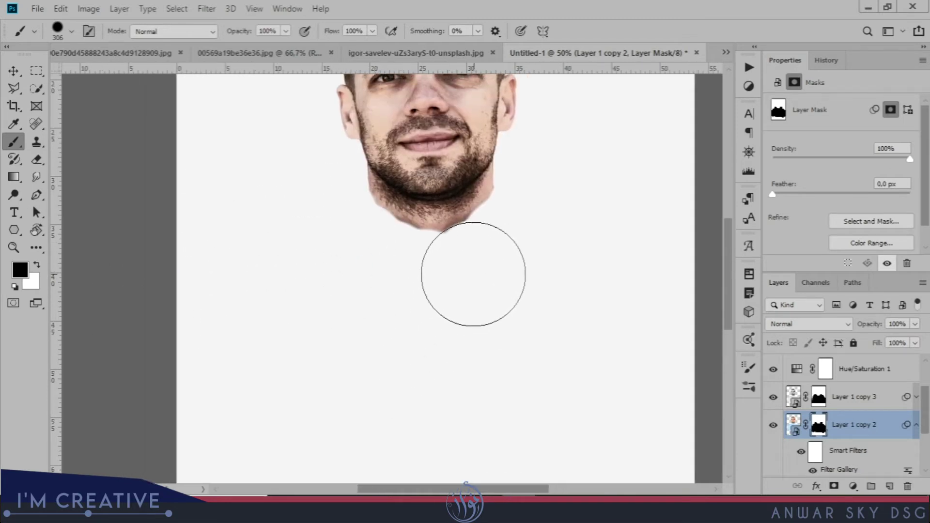
pyautogui.moveTo(573, 189)
pyautogui.mouseDown()
pyautogui.moveTo(572, 368)
pyautogui.moveTo(570, 324)
pyautogui.mouseUp()
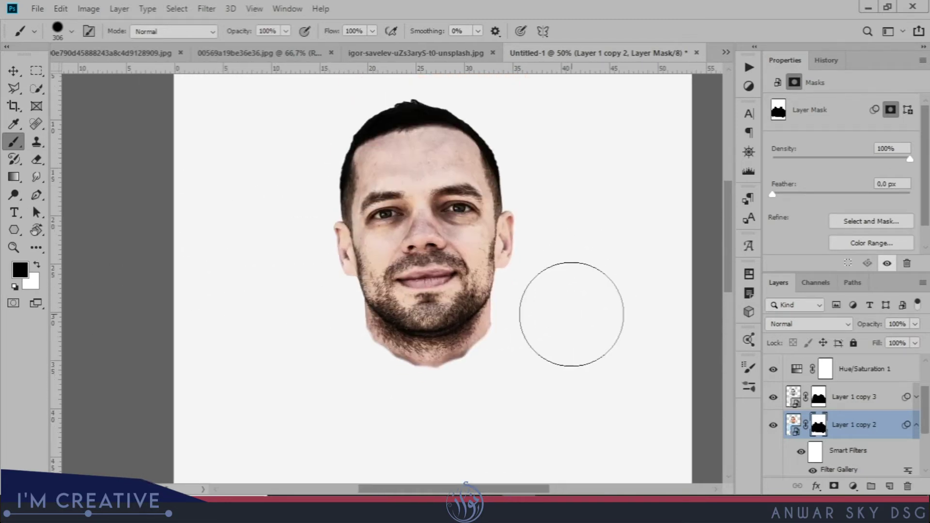
pyautogui.hotkey('ctrl', '-')
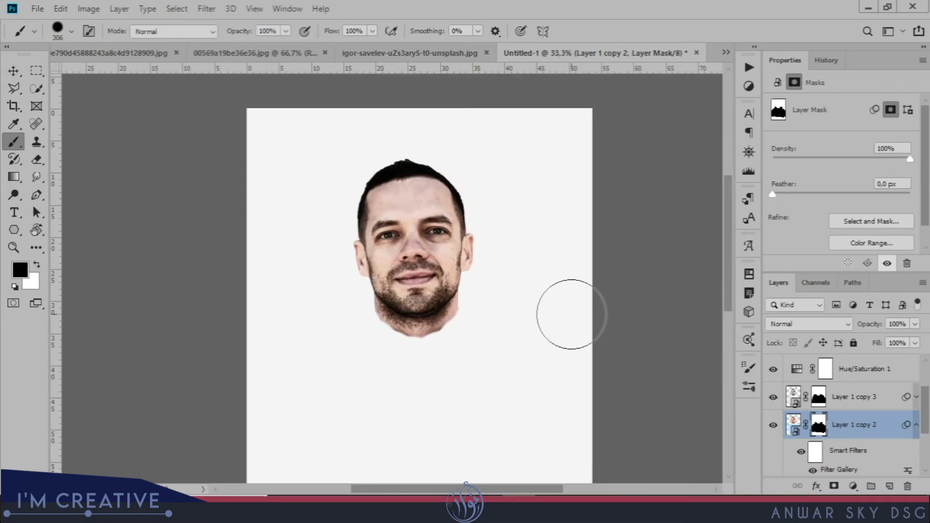
# Switch to the document with the painted suit and move its artwork into the portrait document
pyautogui.click(247, 58)
pyautogui.click(158, 57)
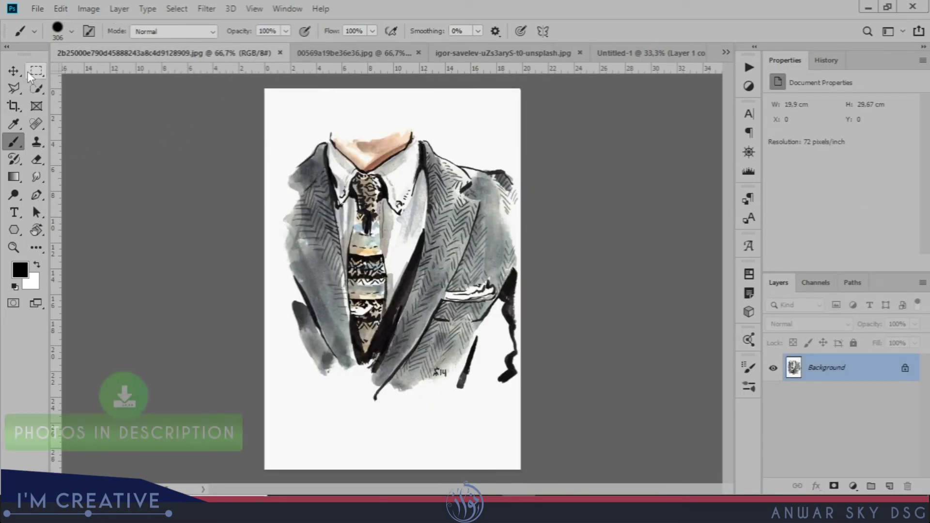
pyautogui.click(14, 71)
pyautogui.moveTo(406, 206); pyautogui.dragTo(493, 234)
# Enlarge the suit to about 1146 px wide, place it below the head, and set its blend mode to Multiply
pyautogui.moveTo(406, 338); pyautogui.dragTo(350, 420)
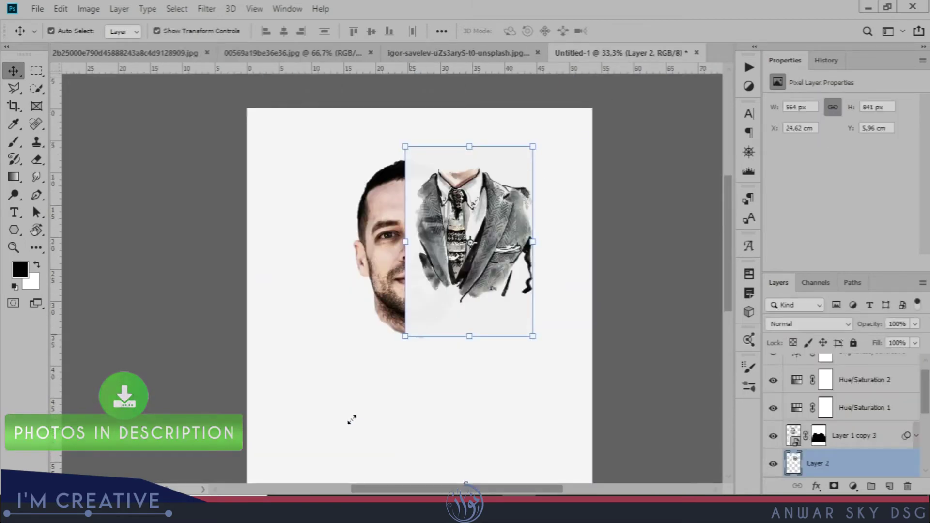
pyautogui.hotkey('ctrl', '-')
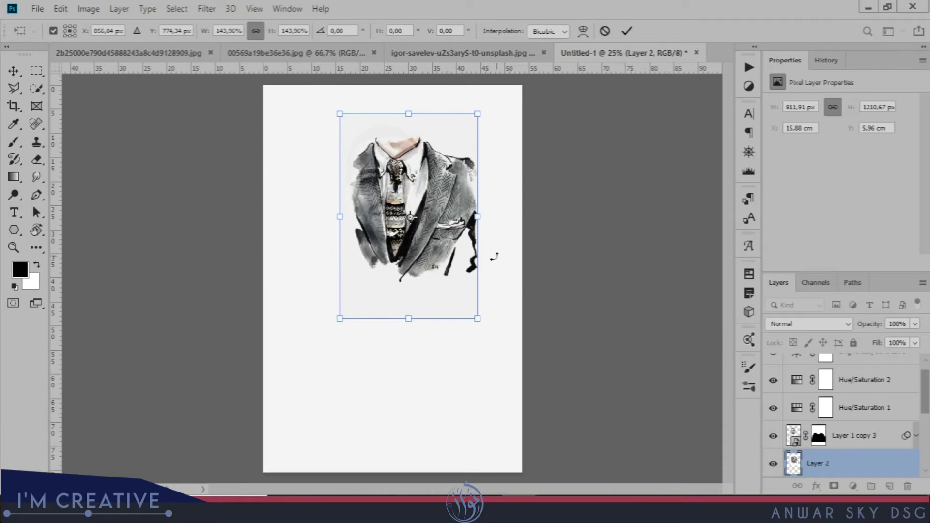
pyautogui.moveTo(340, 319); pyautogui.dragTo(282, 406)
pyautogui.moveTo(384, 271); pyautogui.dragTo(412, 358)
pyautogui.press('Return')
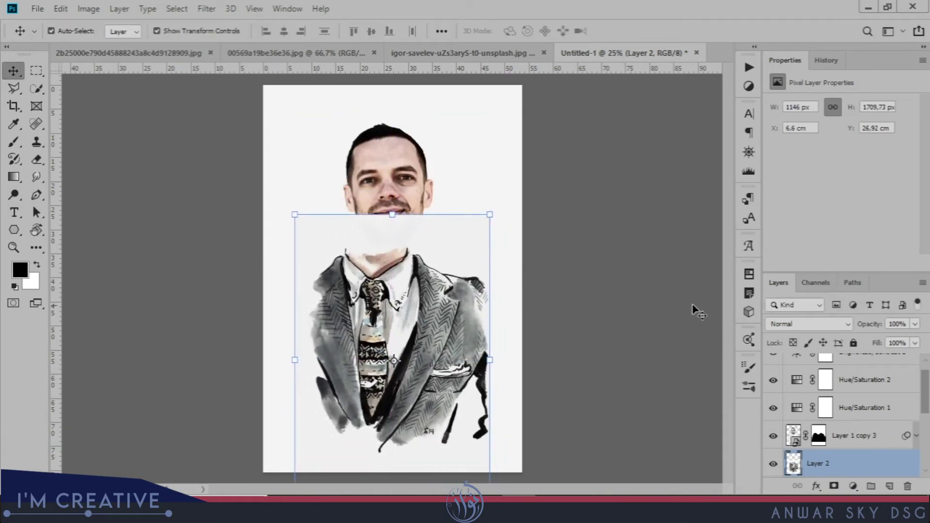
pyautogui.click(809, 324)
pyautogui.click(783, 207)
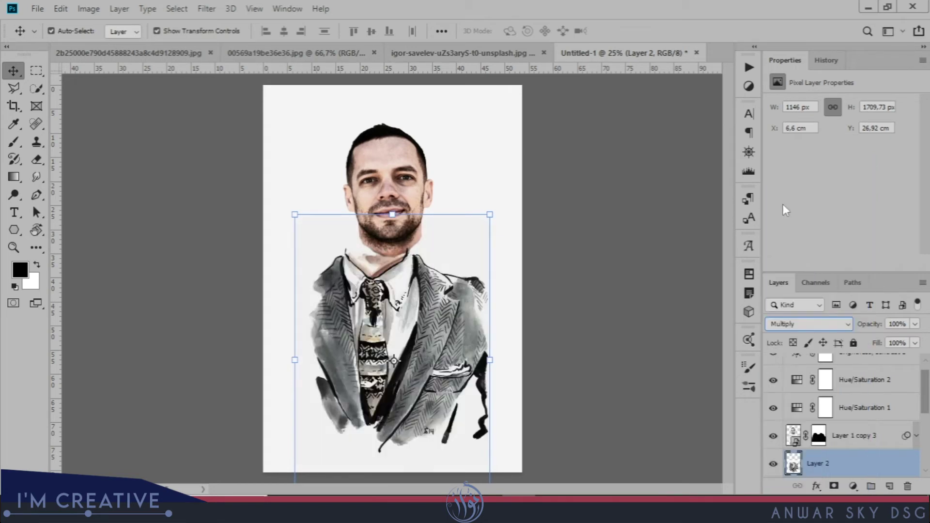
# Resize the suit to about 1143 px wide with its collar aligned to the neck, and bring its layer to the top of the stack
pyautogui.moveTo(438, 344); pyautogui.dragTo(452, 339)
pyautogui.moveTo(507, 208); pyautogui.dragTo(515, 199)
pyautogui.moveTo(461, 264); pyautogui.dragTo(459, 274)
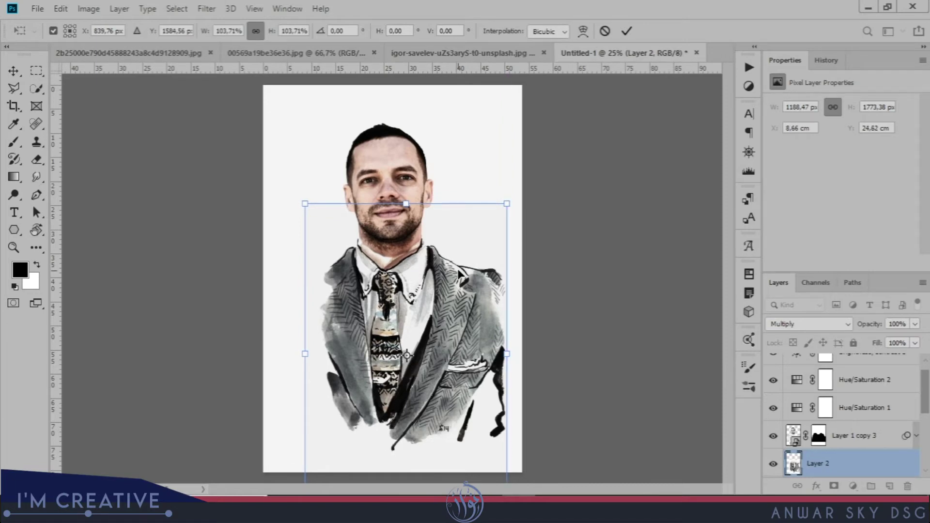
pyautogui.moveTo(505, 201); pyautogui.dragTo(499, 215)
pyautogui.moveTo(433, 301); pyautogui.dragTo(433, 292)
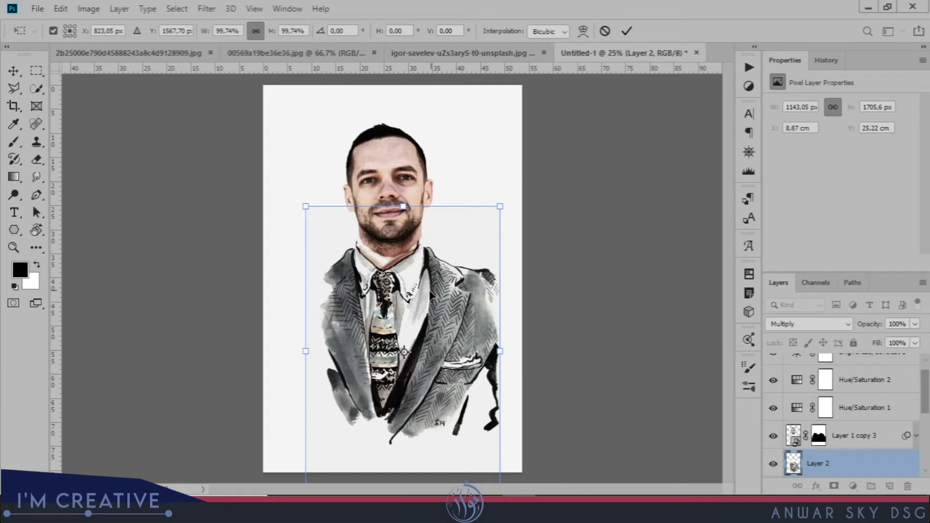
pyautogui.press('Return')
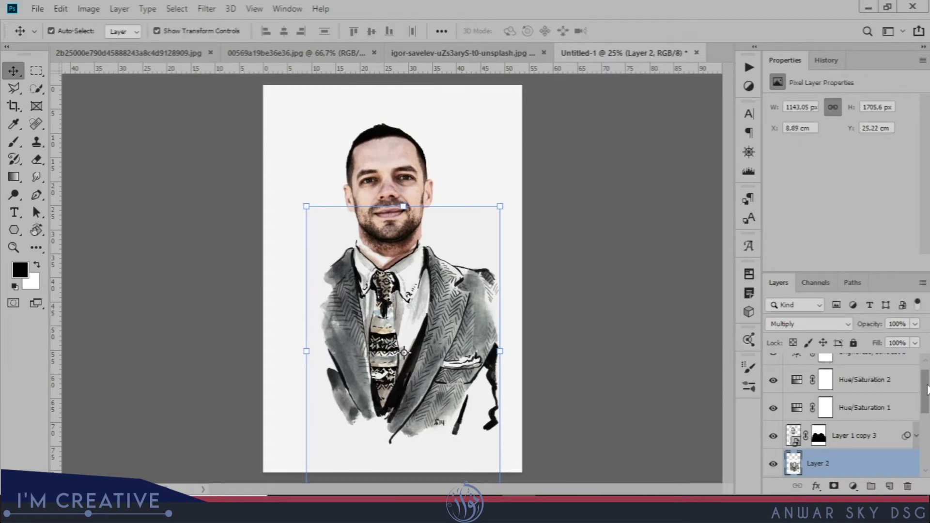
pyautogui.scroll(-2, 873, 422)
pyautogui.moveTo(859, 425); pyautogui.dragTo(881, 368)
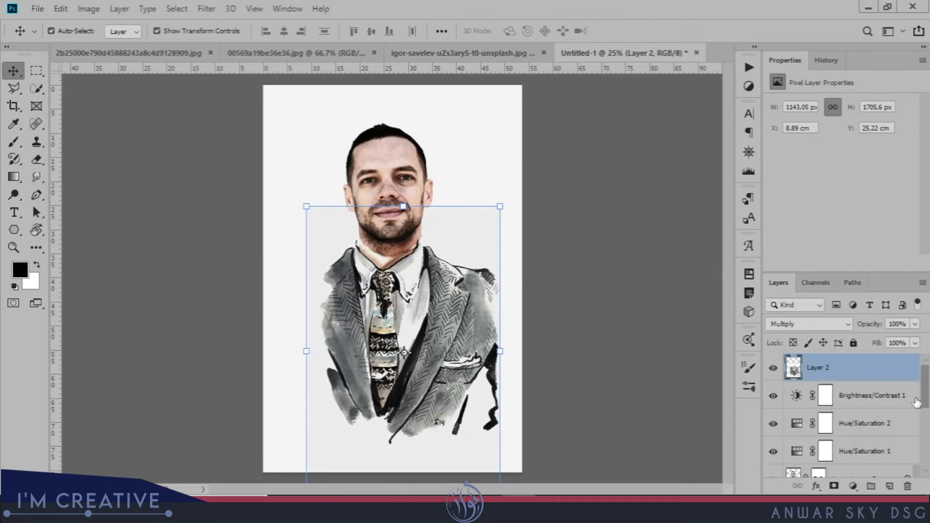
# Scale Layer 1 copy 3 and Layer 1 copy 2 together to about 95% and position the head so the neck meets the suit's collar
pyautogui.scroll(-4, 925, 392)
pyautogui.click(794, 380)
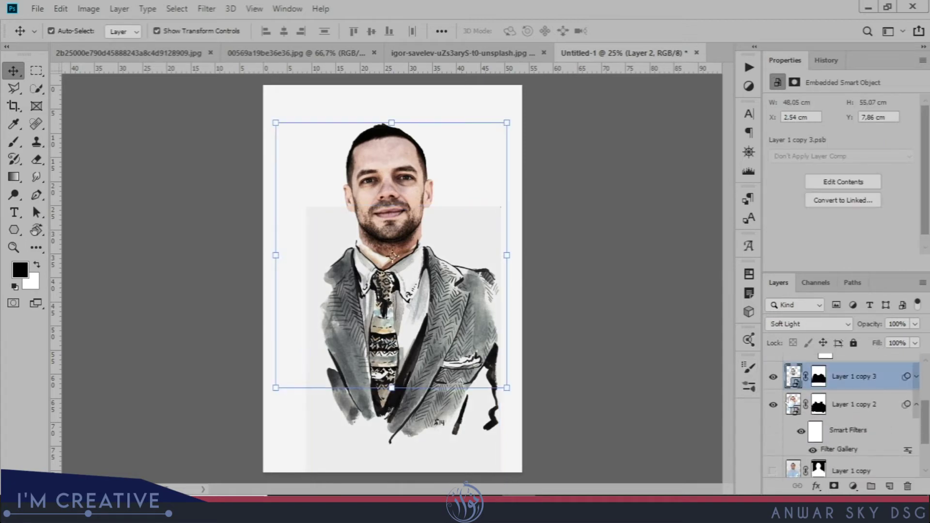
pyautogui.keyDown('shift'); pyautogui.click(792, 409); pyautogui.keyUp('shift')
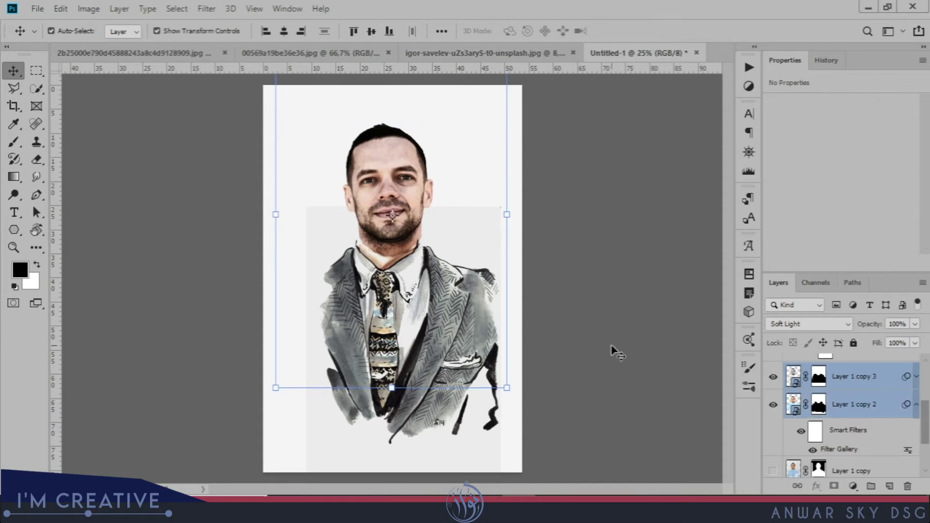
pyautogui.click(507, 388)
pyautogui.click(475, 206)
pyautogui.moveTo(504, 386); pyautogui.dragTo(494, 376)
pyautogui.moveTo(393, 234); pyautogui.dragTo(403, 246)
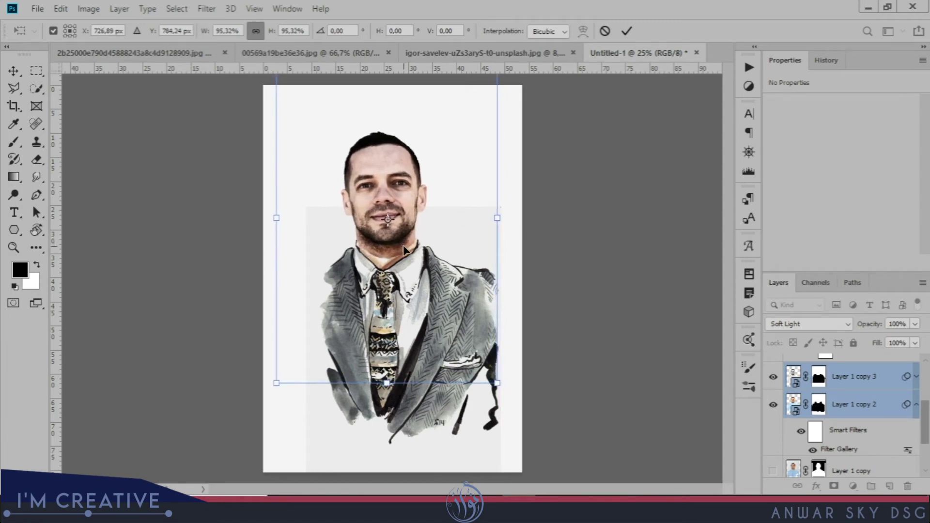
pyautogui.press('Right')
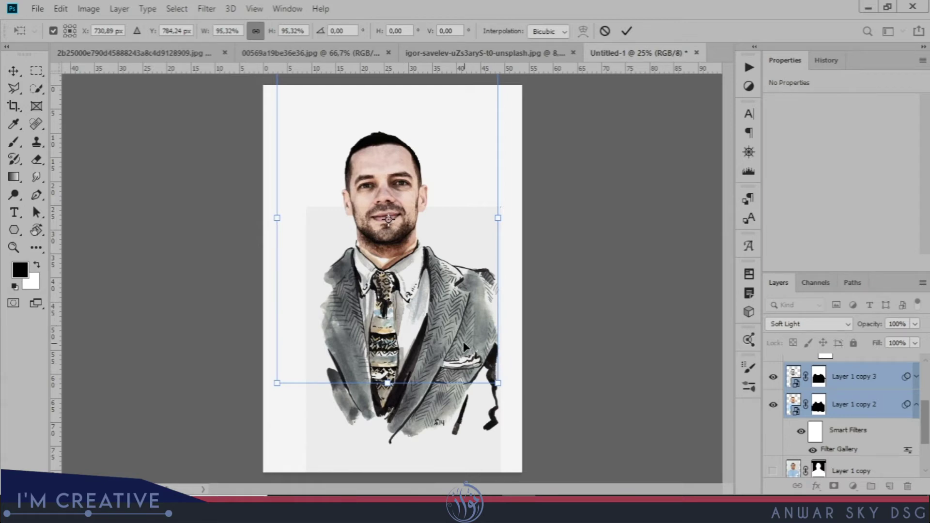
pyautogui.press('Return')
# Create a new empty layer between the Brightness/Contrast adjustment layer and the suit layer
pyautogui.hotkey('ctrl', '+')
pyautogui.hotkey('ctrl', '+')
pyautogui.hotkey('ctrl', '+')
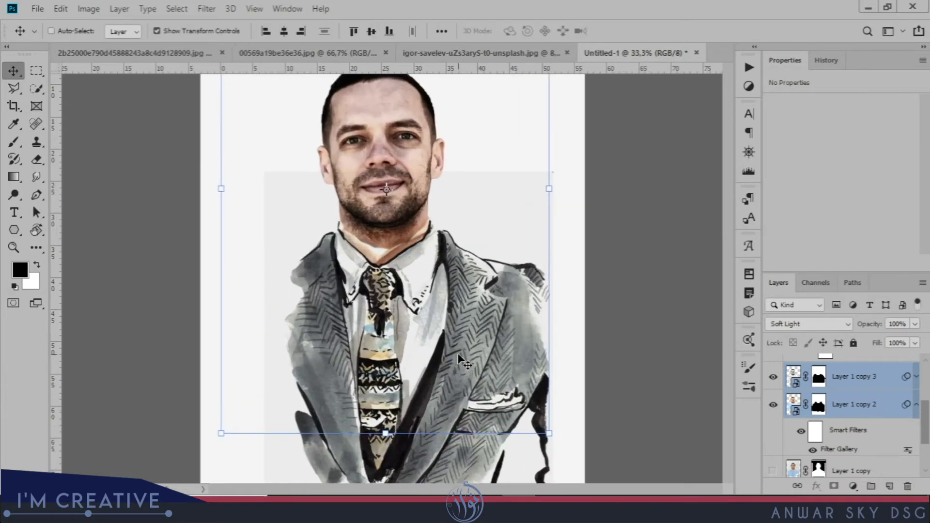
pyautogui.scroll(4, 853, 401)
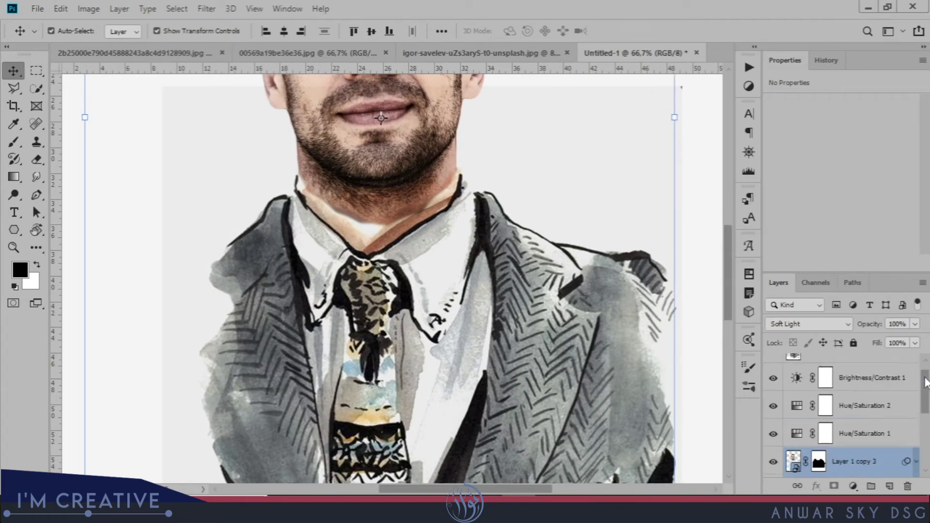
pyautogui.click(862, 394)
pyautogui.click(889, 486)
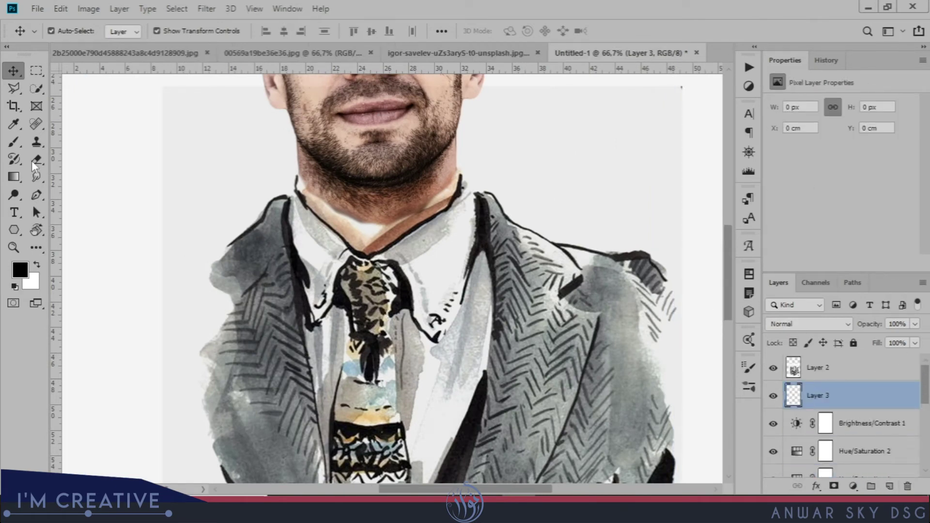
# Paint a sampled skin colour over the pale gap between neck and collar with a soft 100 px brush at 36% flow
pyautogui.click(13, 142)
pyautogui.rightClick(531, 238)
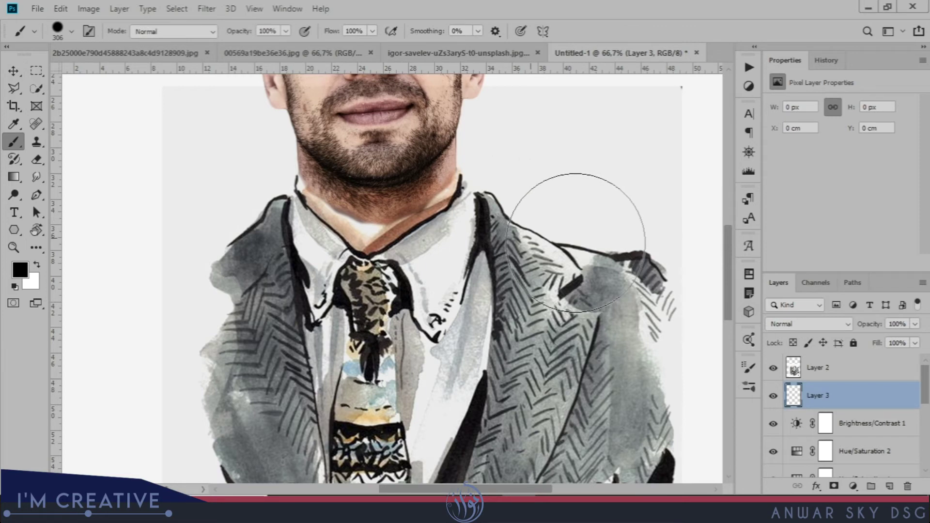
pyautogui.moveTo(660, 196); pyautogui.dragTo(646, 199)
pyautogui.click(605, 228)
pyautogui.moveTo(333, 32)
pyautogui.mouseDown()
pyautogui.moveTo(304, 35)
pyautogui.moveTo(321, 35)
pyautogui.mouseUp()
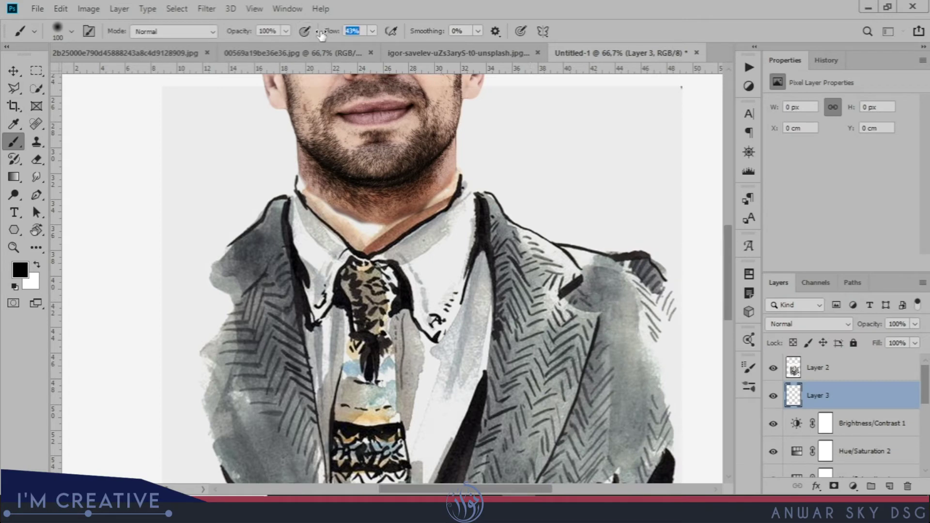
pyautogui.press('i')
pyautogui.click(389, 218)
pyautogui.click(13, 142)
pyautogui.scroll(1, 499, 286)
pyautogui.moveTo(335, 201)
pyautogui.mouseDown()
pyautogui.moveTo(374, 306)
pyautogui.moveTo(391, 314)
pyautogui.mouseUp()
# Reduce the brush to 31 px and fill the remaining pale areas of the neck along the collar edges
pyautogui.rightClick(452, 262)
pyautogui.click(553, 198)
pyautogui.click(407, 311)
pyautogui.rightClick(435, 276)
pyautogui.moveTo(524, 198); pyautogui.dragTo(519, 198)
pyautogui.click(384, 303)
pyautogui.moveTo(378, 300)
pyautogui.mouseDown()
pyautogui.moveTo(296, 244)
pyautogui.moveTo(386, 315)
pyautogui.moveTo(366, 284)
pyautogui.moveTo(426, 308)
pyautogui.moveTo(442, 291)
pyautogui.moveTo(504, 268)
pyautogui.moveTo(520, 235)
pyautogui.moveTo(522, 243)
pyautogui.moveTo(522, 223)
pyautogui.moveTo(514, 222)
pyautogui.moveTo(509, 266)
pyautogui.mouseUp()
# Blend the painted neck with lighter skin tones sampled from the image, using 18% brush flow
pyautogui.keyDown('alt'); pyautogui.click(518, 219); pyautogui.keyUp('alt')
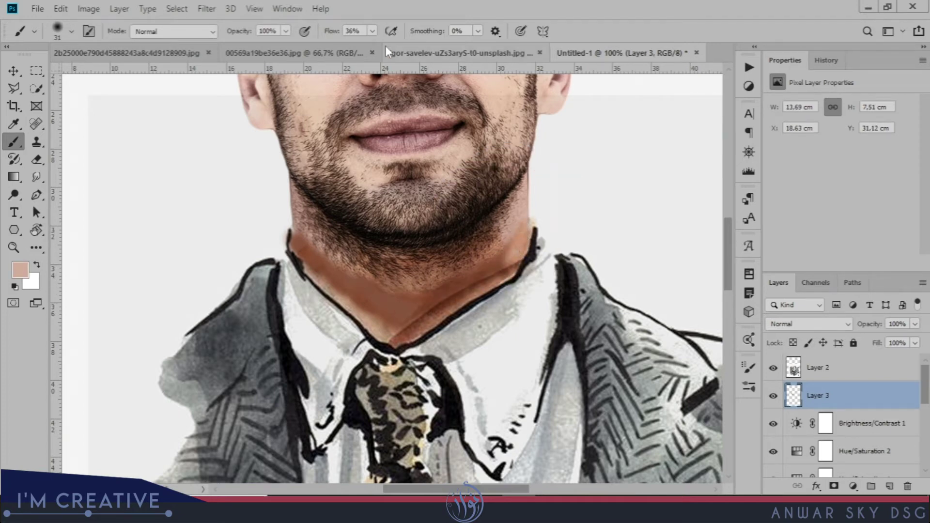
pyautogui.moveTo(332, 31); pyautogui.dragTo(324, 31)
pyautogui.moveTo(507, 263)
pyautogui.mouseDown()
pyautogui.moveTo(497, 256)
pyautogui.moveTo(436, 288)
pyautogui.moveTo(404, 292)
pyautogui.moveTo(326, 266)
pyautogui.mouseUp()
pyautogui.keyDown('alt'); pyautogui.click(308, 236); pyautogui.keyUp('alt')
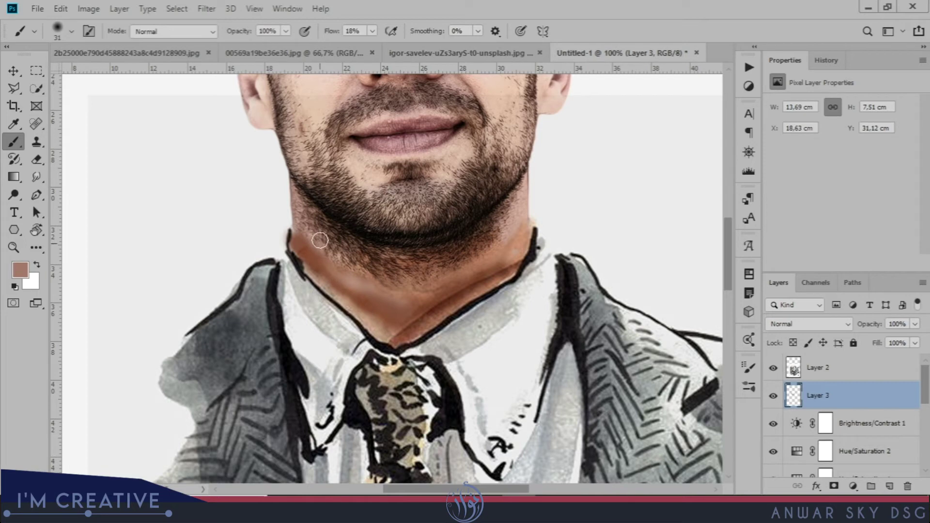
pyautogui.moveTo(317, 255)
pyautogui.mouseDown()
pyautogui.moveTo(300, 241)
pyautogui.moveTo(372, 278)
pyautogui.moveTo(400, 313)
pyautogui.moveTo(386, 317)
pyautogui.moveTo(352, 294)
pyautogui.mouseUp()
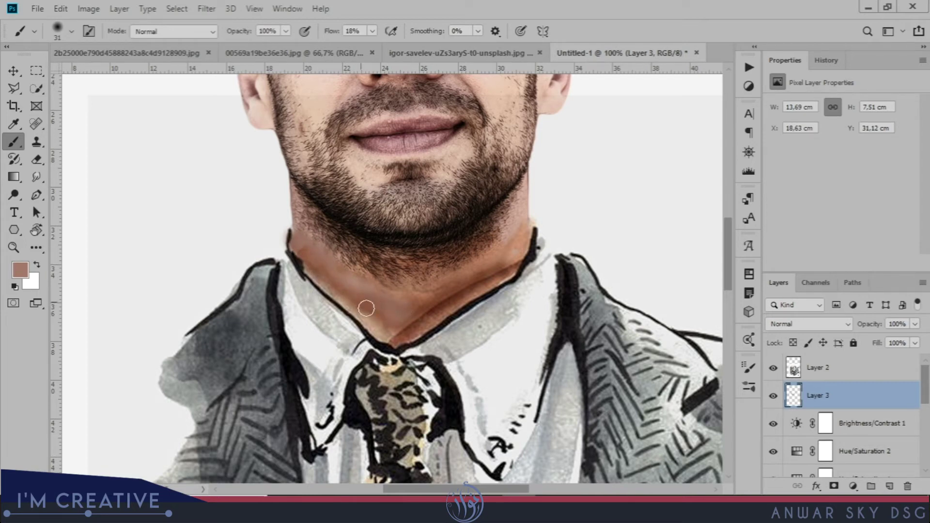
pyautogui.moveTo(387, 327); pyautogui.dragTo(343, 293)
pyautogui.moveTo(434, 313)
pyautogui.mouseDown()
pyautogui.moveTo(404, 328)
pyautogui.moveTo(455, 293)
pyautogui.mouseUp()
pyautogui.moveTo(503, 273); pyautogui.dragTo(409, 330)
pyautogui.moveTo(511, 253)
pyautogui.mouseDown()
pyautogui.moveTo(526, 240)
pyautogui.moveTo(519, 212)
pyautogui.mouseUp()
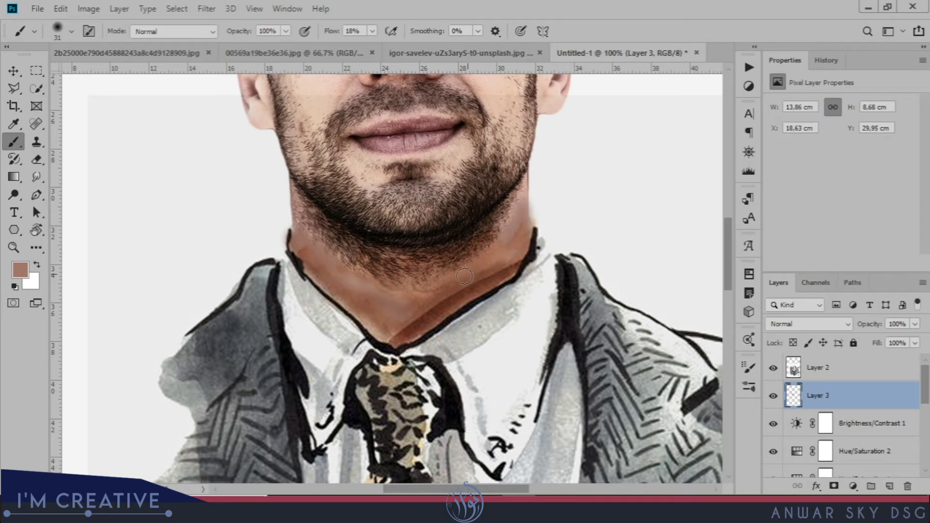
# Sample the darker brown beside the collar and shade the neck with it below the beard
pyautogui.keyDown('alt'); pyautogui.click(432, 306); pyautogui.keyUp('alt')
pyautogui.moveTo(430, 307)
pyautogui.mouseDown()
pyautogui.moveTo(370, 305)
pyautogui.moveTo(315, 259)
pyautogui.moveTo(297, 221)
pyautogui.moveTo(308, 253)
pyautogui.moveTo(386, 287)
pyautogui.moveTo(419, 284)
pyautogui.moveTo(432, 315)
pyautogui.moveTo(382, 331)
pyautogui.moveTo(331, 292)
pyautogui.moveTo(432, 235)
pyautogui.moveTo(529, 230)
pyautogui.moveTo(523, 185)
pyautogui.moveTo(509, 249)
pyautogui.moveTo(291, 199)
pyautogui.moveTo(298, 238)
pyautogui.moveTo(331, 269)
pyautogui.mouseUp()
pyautogui.moveTo(414, 339)
pyautogui.mouseDown()
pyautogui.moveTo(408, 322)
pyautogui.moveTo(432, 290)
pyautogui.moveTo(501, 239)
pyautogui.moveTo(376, 283)
pyautogui.mouseUp()
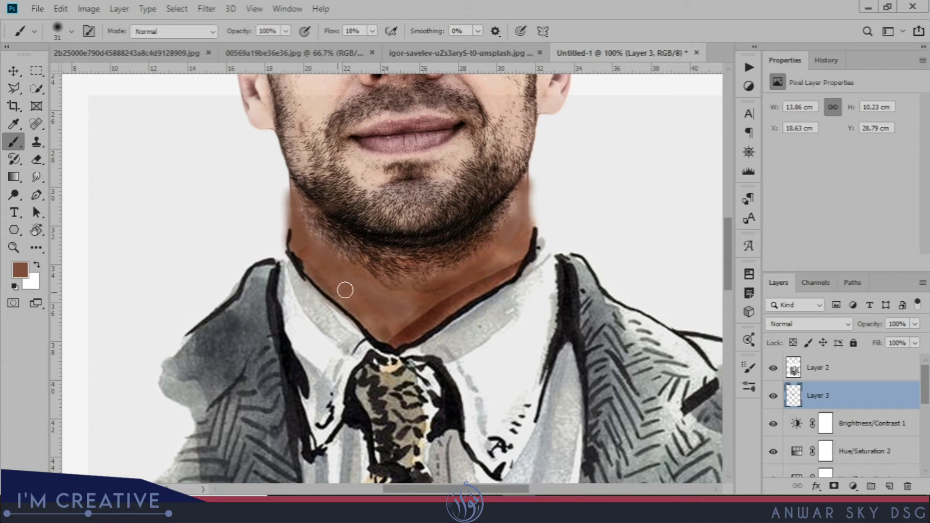
# Erase the skin paint spilling outside the neck's edges with a 40 px eraser at 95% hardness
pyautogui.moveTo(492, 213)
pyautogui.mouseDown()
pyautogui.moveTo(371, 263)
pyautogui.moveTo(466, 282)
pyautogui.mouseUp()
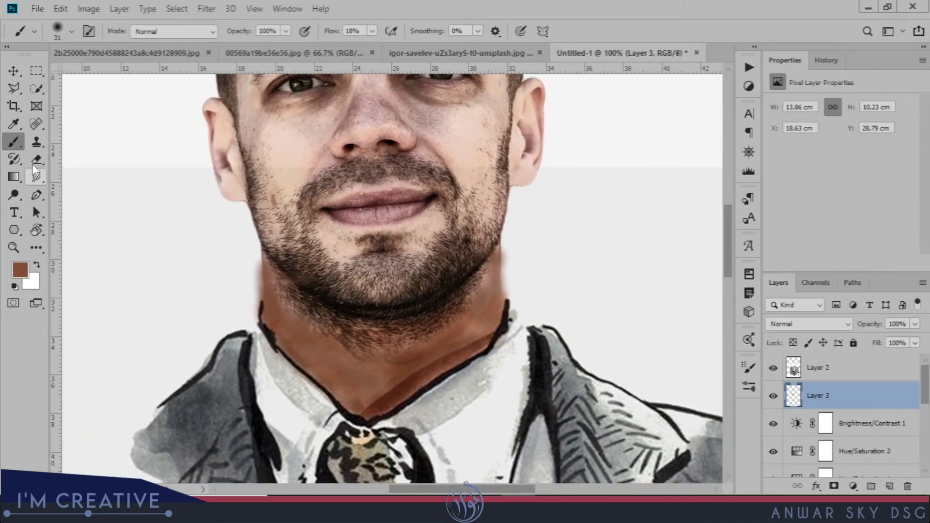
pyautogui.press('e')
pyautogui.rightClick(462, 269)
pyautogui.click(500, 258)
pyautogui.moveTo(607, 229); pyautogui.dragTo(611, 230)
pyautogui.click(566, 196)
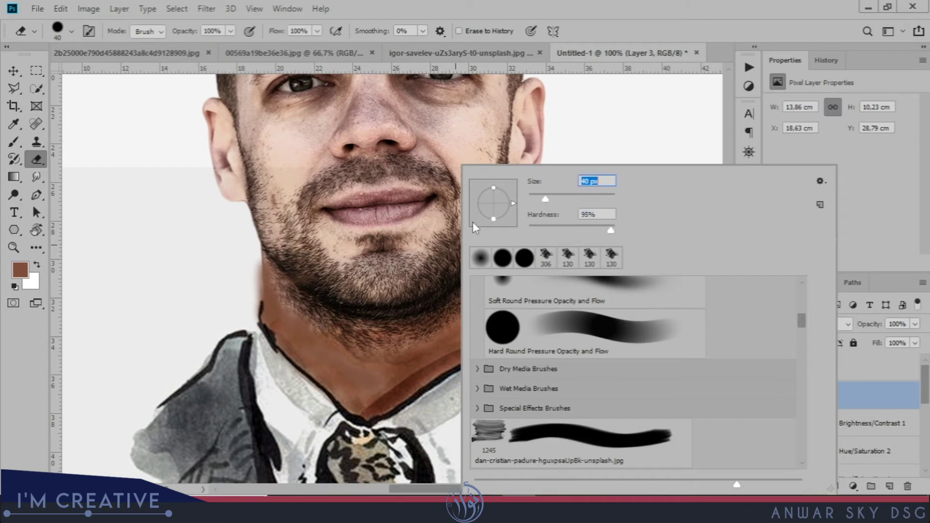
pyautogui.click(231, 265)
pyautogui.moveTo(247, 285); pyautogui.dragTo(240, 315)
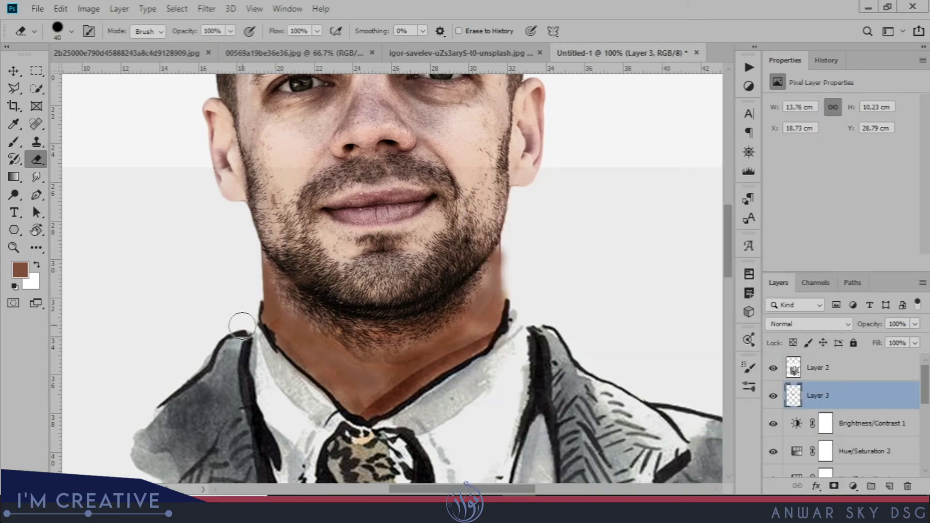
# Create a new layer above Layer 3 and set up a 4 px black brush with 77% flow
pyautogui.press('b')
pyautogui.click(889, 486)
pyautogui.rightClick(491, 234)
pyautogui.moveTo(534, 199); pyautogui.dragTo(533, 199)
pyautogui.click(15, 286)
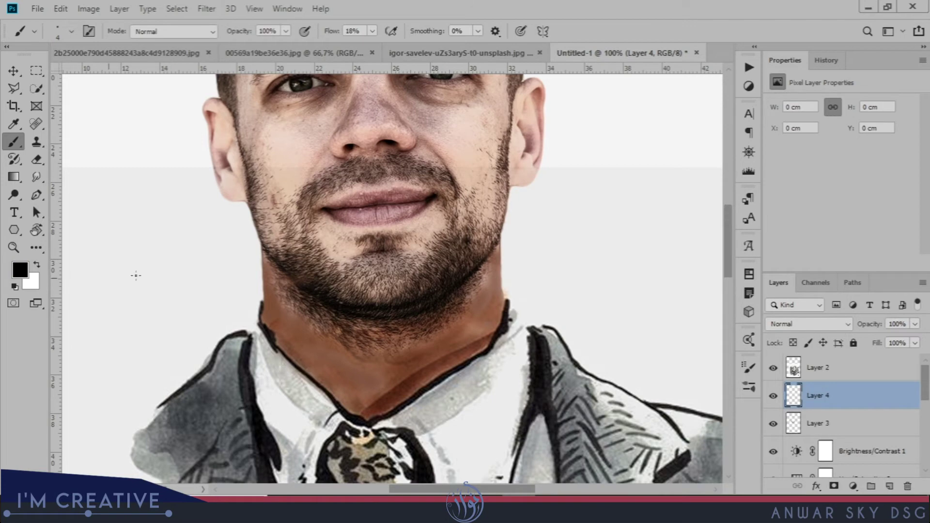
pyautogui.click(352, 31)
pyautogui.write('77')
pyautogui.press('Return')
pyautogui.hotkey('ctrl', '+')
# Trace a black outline along the neck, jaw and ear on the left side of the portrait
pyautogui.moveTo(243, 303); pyautogui.dragTo(371, 281)
pyautogui.moveTo(261, 218); pyautogui.dragTo(259, 310)
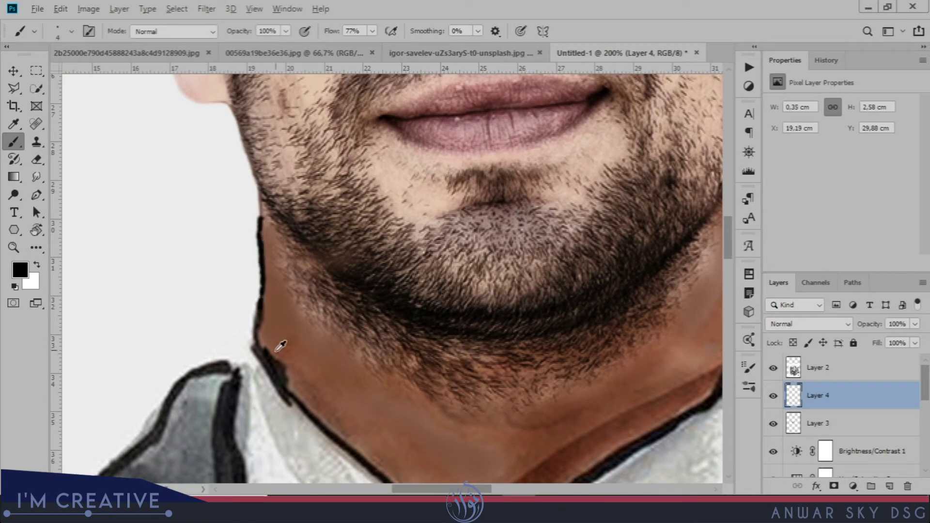
pyautogui.moveTo(252, 180); pyautogui.dragTo(228, 110)
pyautogui.moveTo(249, 133)
pyautogui.mouseDown()
pyautogui.moveTo(339, 268)
pyautogui.moveTo(367, 338)
pyautogui.mouseUp()
pyautogui.moveTo(290, 273); pyautogui.dragTo(299, 298)
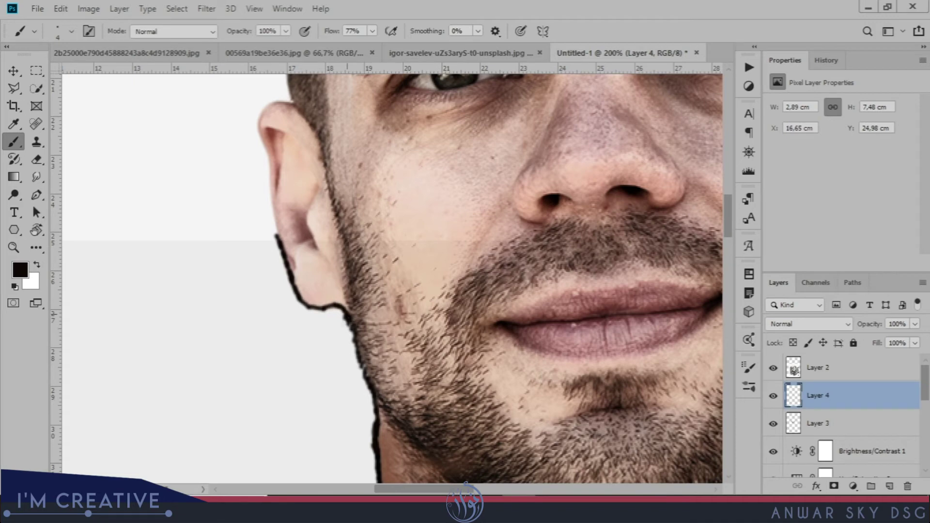
pyautogui.moveTo(269, 179); pyautogui.dragTo(287, 310)
pyautogui.moveTo(269, 196)
pyautogui.mouseDown()
pyautogui.moveTo(261, 185)
pyautogui.moveTo(278, 145)
pyautogui.mouseUp()
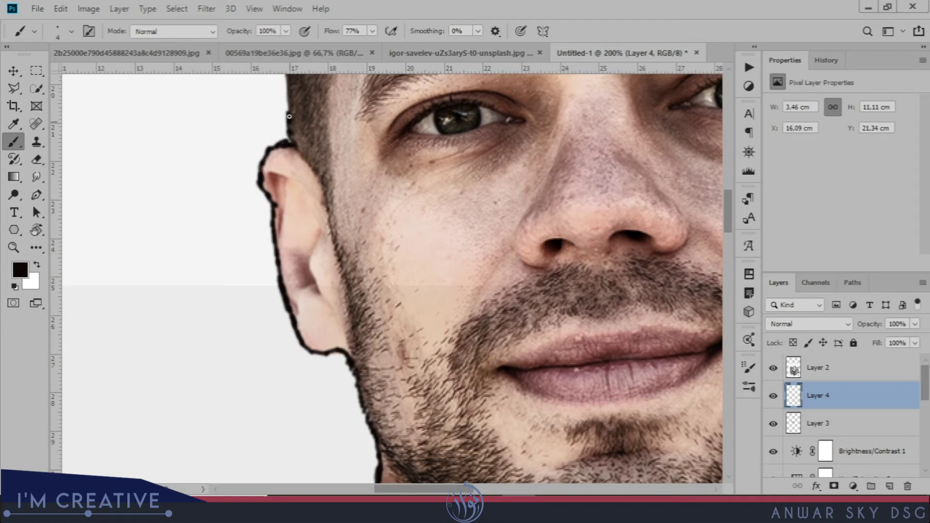
# Continue the black outline from the left ear up along the side of the hair
pyautogui.scroll(5, 289, 122)
pyautogui.moveTo(283, 201); pyautogui.dragTo(285, 267)
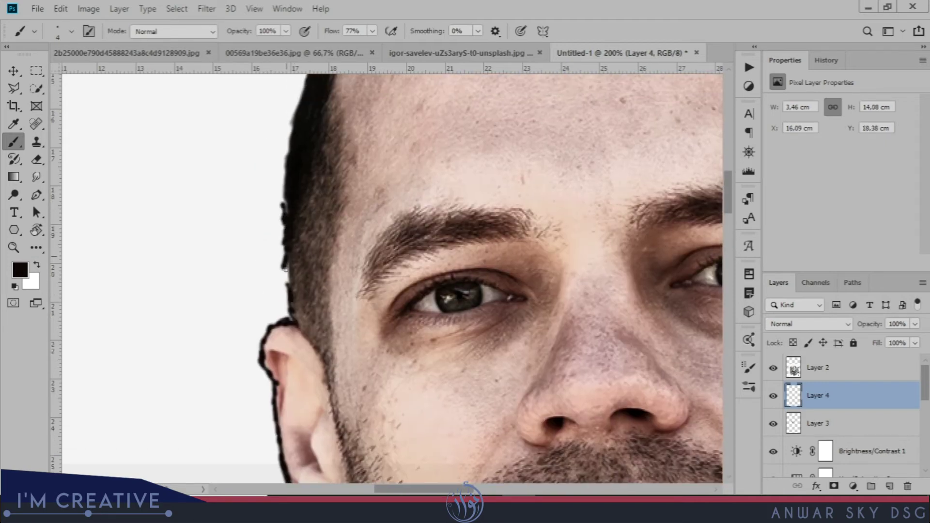
pyautogui.moveTo(288, 121)
pyautogui.mouseDown()
pyautogui.moveTo(283, 196)
pyautogui.moveTo(329, 309)
pyautogui.mouseUp()
pyautogui.moveTo(318, 269); pyautogui.dragTo(306, 309)
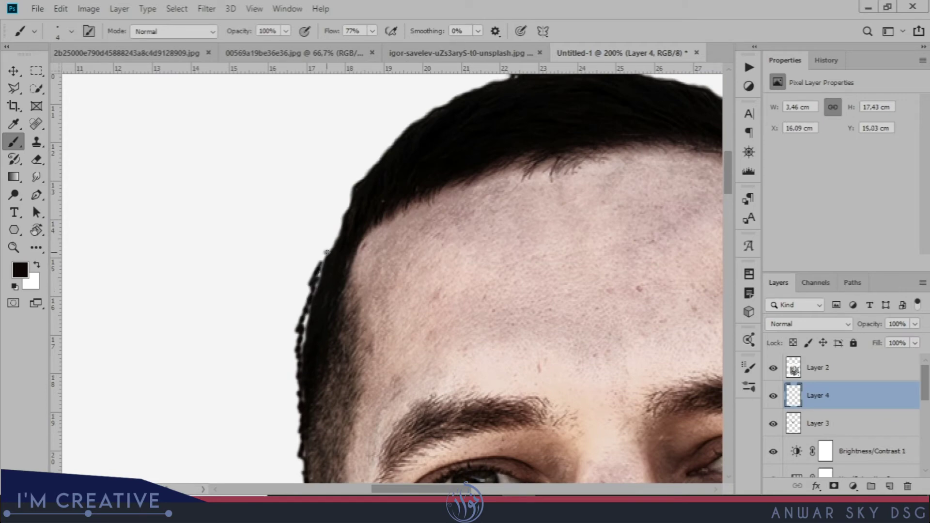
# Draw the black outline over the top of the hair to the far side of the head
pyautogui.press('r')
pyautogui.moveTo(431, 177)
pyautogui.mouseDown()
pyautogui.moveTo(378, 288)
pyautogui.moveTo(369, 268)
pyautogui.mouseUp()
pyautogui.moveTo(385, 169)
pyautogui.mouseDown()
pyautogui.moveTo(398, 243)
pyautogui.moveTo(382, 225)
pyautogui.moveTo(431, 209)
pyautogui.moveTo(446, 216)
pyautogui.mouseUp()
pyautogui.press('r')
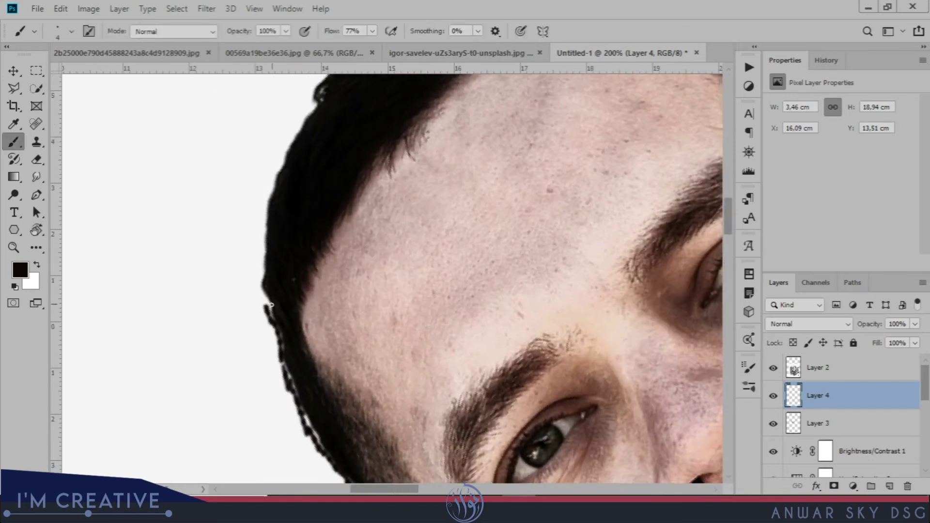
pyautogui.moveTo(259, 297)
pyautogui.mouseDown()
pyautogui.moveTo(268, 195)
pyautogui.moveTo(296, 126)
pyautogui.moveTo(318, 100)
pyautogui.moveTo(347, 273)
pyautogui.mouseUp()
pyautogui.moveTo(299, 249)
pyautogui.mouseDown()
pyautogui.moveTo(331, 204)
pyautogui.moveTo(305, 253)
pyautogui.moveTo(316, 241)
pyautogui.moveTo(337, 189)
pyautogui.moveTo(474, 139)
pyautogui.moveTo(518, 135)
pyautogui.moveTo(592, 163)
pyautogui.moveTo(481, 204)
pyautogui.moveTo(404, 173)
pyautogui.moveTo(514, 177)
pyautogui.moveTo(608, 200)
pyautogui.moveTo(665, 237)
pyautogui.mouseUp()
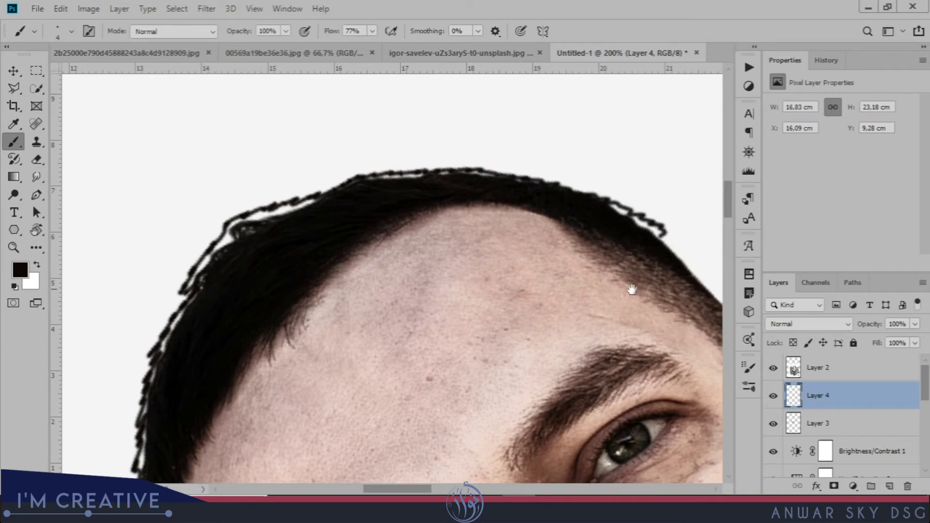
# Erase the stray outline that runs away from the hair on the right side of the head
pyautogui.press('r')
pyautogui.moveTo(560, 281)
pyautogui.mouseDown()
pyautogui.moveTo(565, 245)
pyautogui.moveTo(554, 388)
pyautogui.moveTo(602, 352)
pyautogui.moveTo(430, 174)
pyautogui.moveTo(400, 173)
pyautogui.mouseUp()
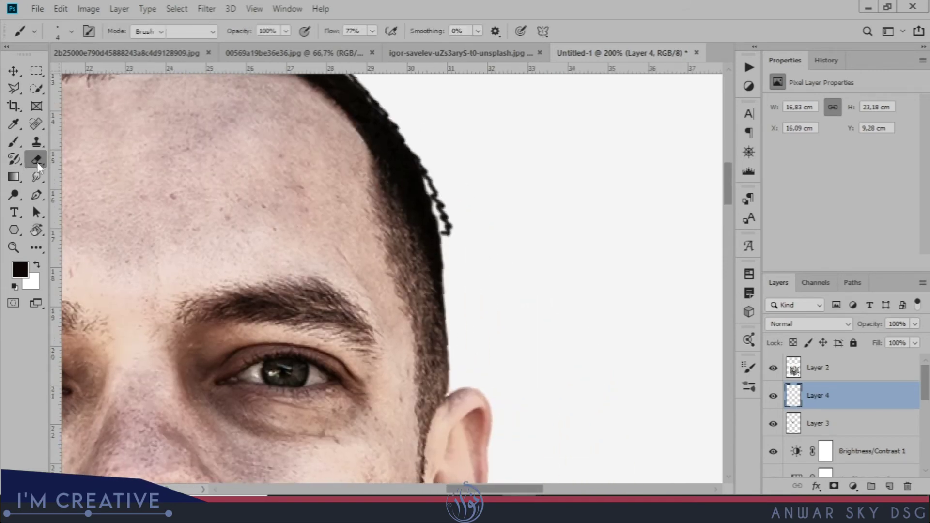
pyautogui.moveTo(448, 227)
pyautogui.mouseDown()
pyautogui.moveTo(461, 210)
pyautogui.moveTo(424, 160)
pyautogui.mouseUp()
# Redraw the black outline down the right side of the hair and around the right ear
pyautogui.click(14, 142)
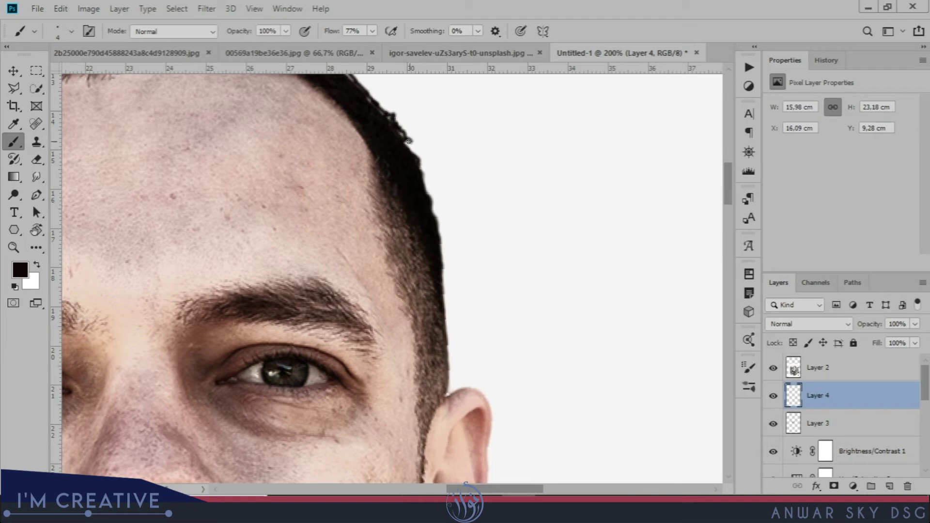
pyautogui.moveTo(424, 178); pyautogui.dragTo(443, 250)
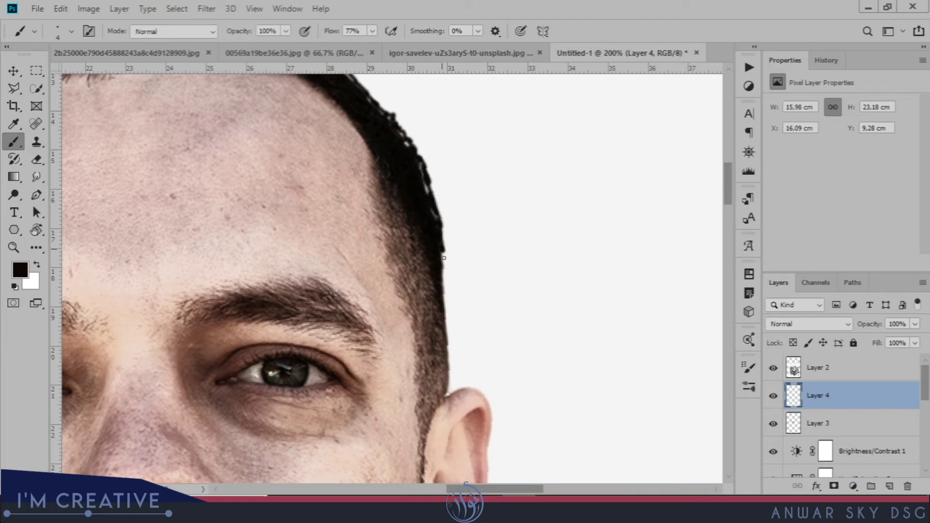
pyautogui.moveTo(449, 342); pyautogui.dragTo(450, 375)
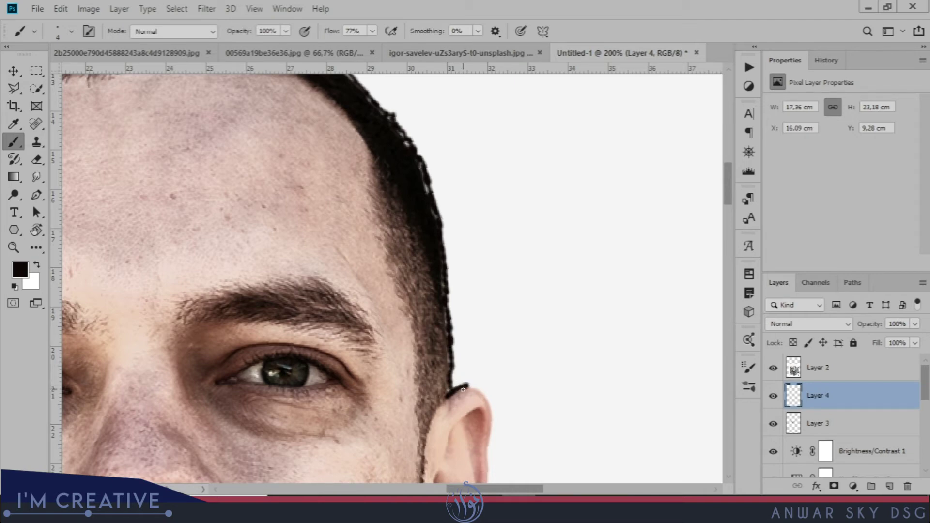
pyautogui.moveTo(449, 358)
pyautogui.mouseDown()
pyautogui.moveTo(403, 173)
pyautogui.moveTo(401, 125)
pyautogui.mouseUp()
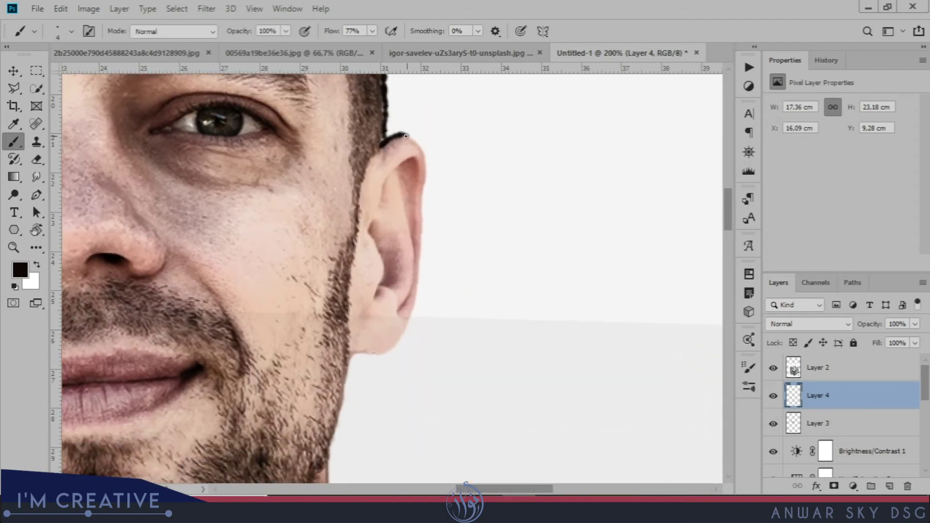
pyautogui.moveTo(423, 167); pyautogui.dragTo(420, 200)
pyautogui.moveTo(420, 237); pyautogui.dragTo(415, 302)
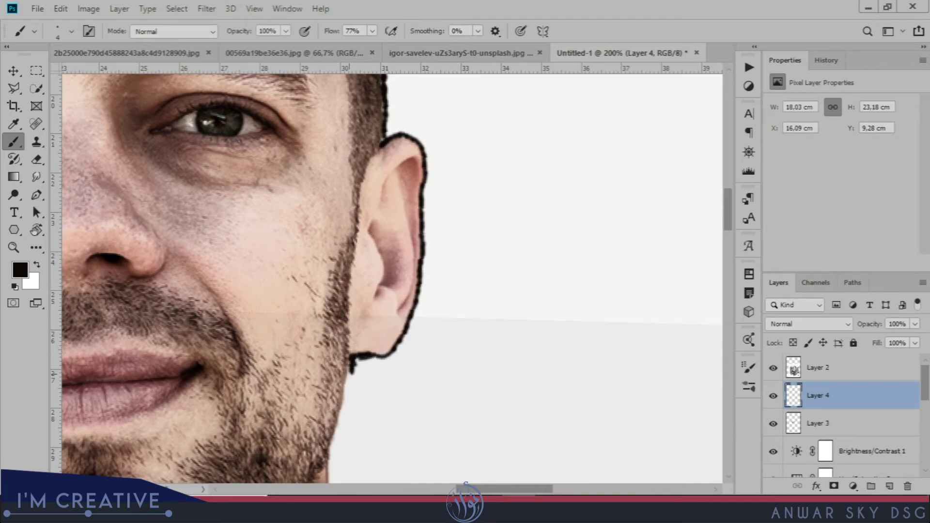
# Outline the right jaw and neck down to the collar and touch up the line where the left neck meets it
pyautogui.moveTo(346, 437)
pyautogui.mouseDown()
pyautogui.moveTo(345, 245)
pyautogui.moveTo(324, 264)
pyautogui.moveTo(334, 386)
pyautogui.moveTo(384, 280)
pyautogui.moveTo(361, 211)
pyautogui.mouseUp()
pyautogui.moveTo(315, 174)
pyautogui.mouseDown()
pyautogui.moveTo(352, 230)
pyautogui.moveTo(353, 222)
pyautogui.moveTo(382, 222)
pyautogui.mouseUp()
pyautogui.moveTo(289, 246); pyautogui.dragTo(716, 245)
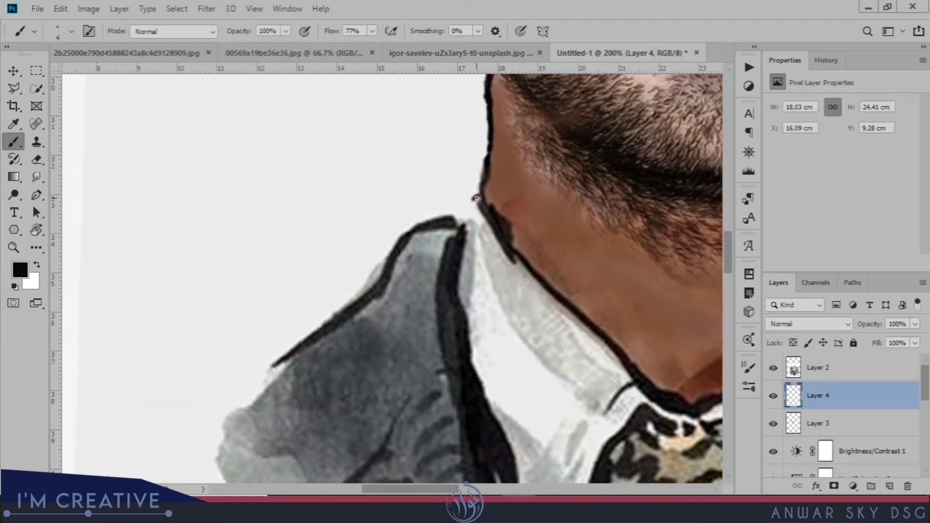
pyautogui.scroll(-5, 476, 261)
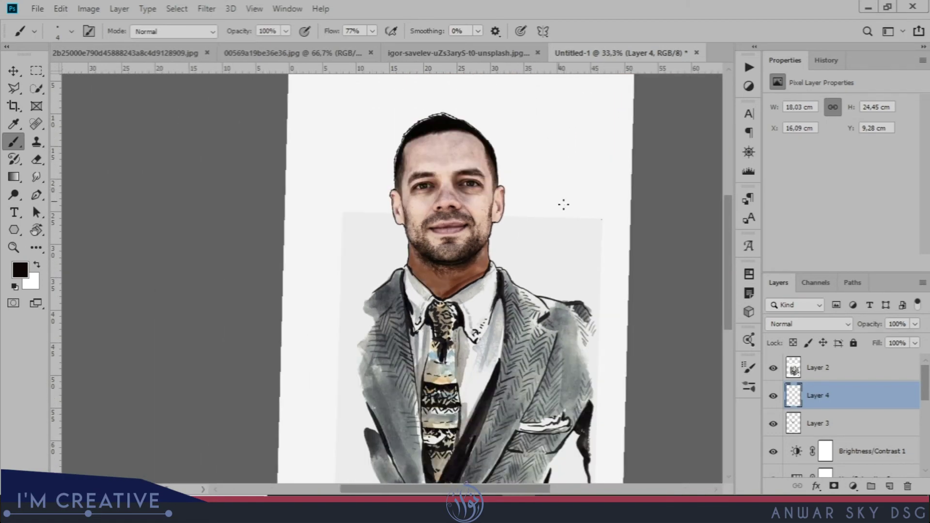
# Add a Levels adjustment clipped to the suit layer with input levels 16, 1.33 and 242
pyautogui.click(792, 370)
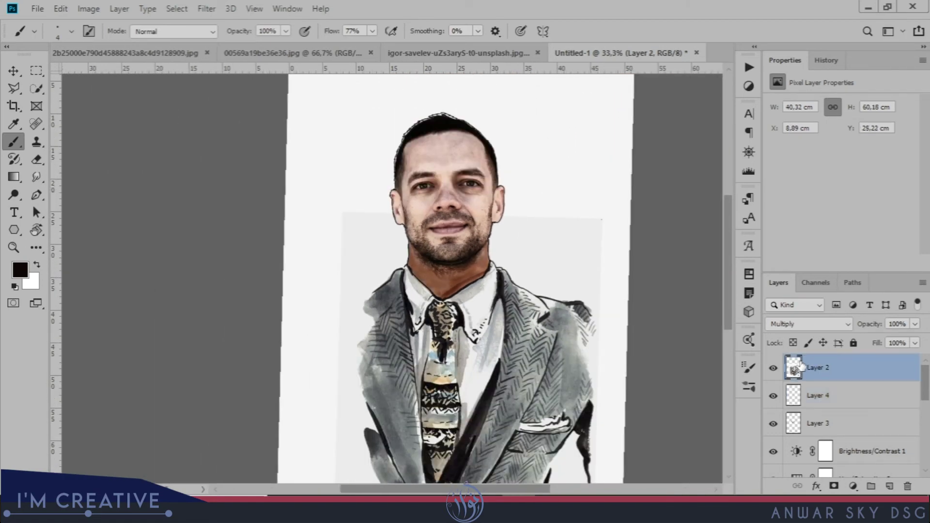
pyautogui.click(854, 486)
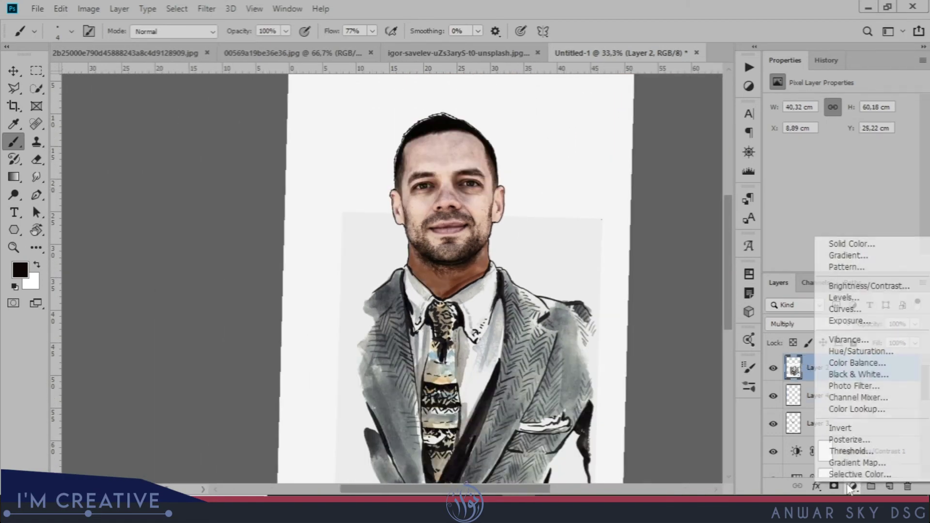
pyautogui.click(865, 303)
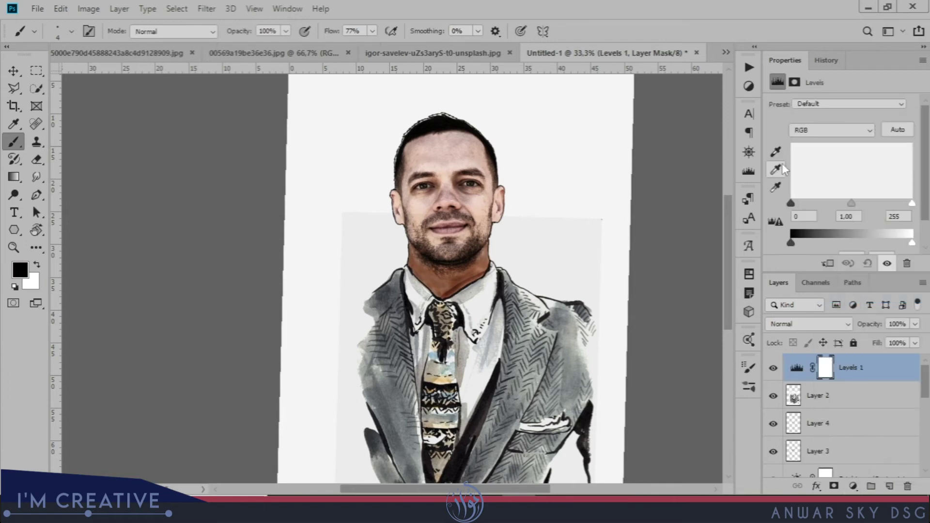
pyautogui.click(827, 263)
pyautogui.moveTo(847, 202); pyautogui.dragTo(839, 202)
pyautogui.moveTo(911, 202); pyautogui.dragTo(906, 202)
pyautogui.moveTo(791, 202); pyautogui.dragTo(799, 203)
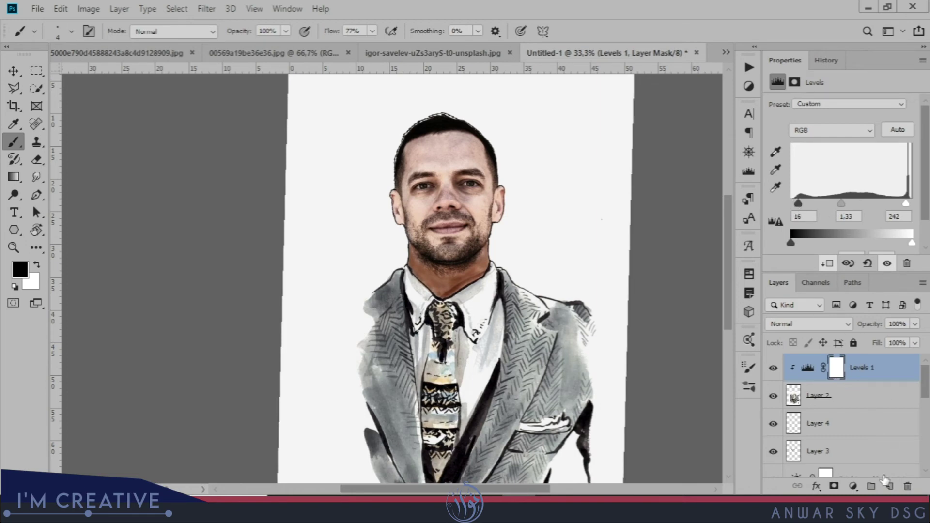
pyautogui.click(853, 486)
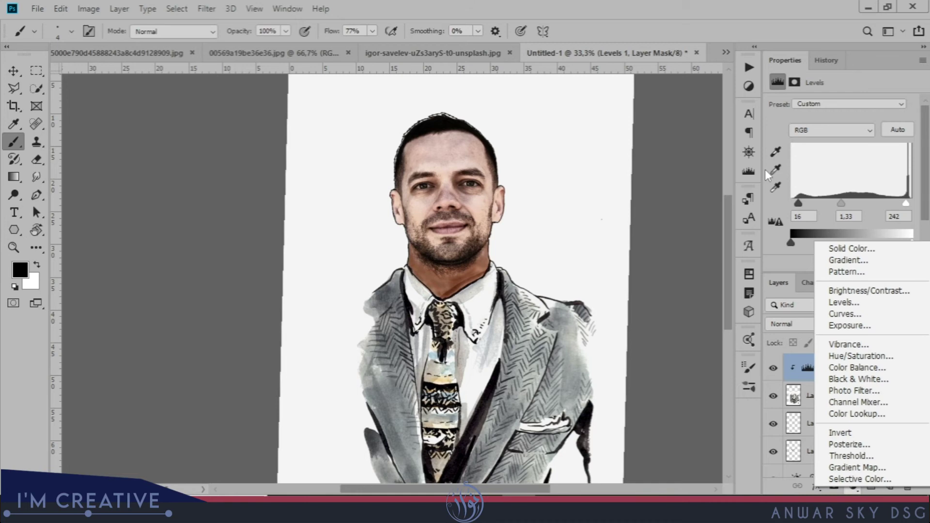
pyautogui.click(767, 19)
# Add a Curves adjustment above Brightness/Contrast 1 and raise the shadow part of the RGB curve slightly to brighten the portrait
pyautogui.hotkey('ctrl', '-')
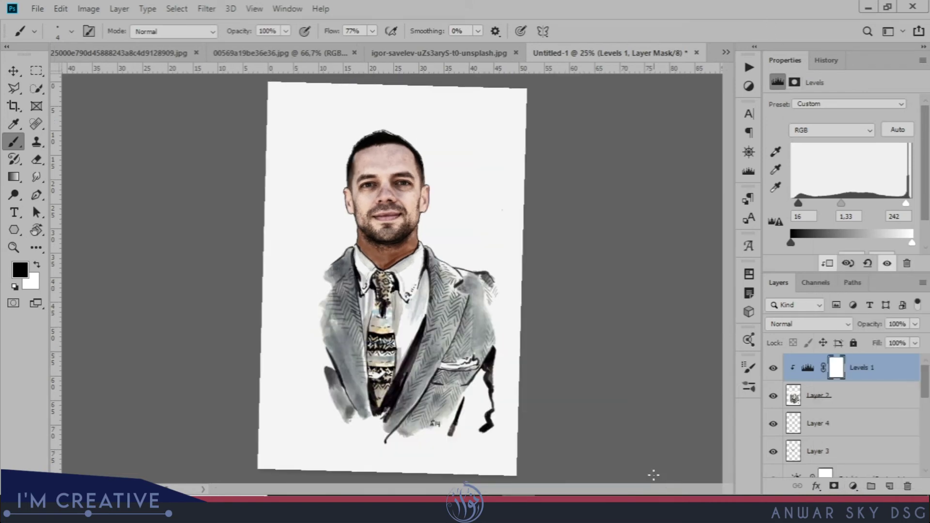
pyautogui.press('r')
pyautogui.moveTo(284, 313)
pyautogui.mouseDown()
pyautogui.moveTo(303, 297)
pyautogui.moveTo(290, 314)
pyautogui.mouseUp()
pyautogui.hotkey('ctrl', '+')
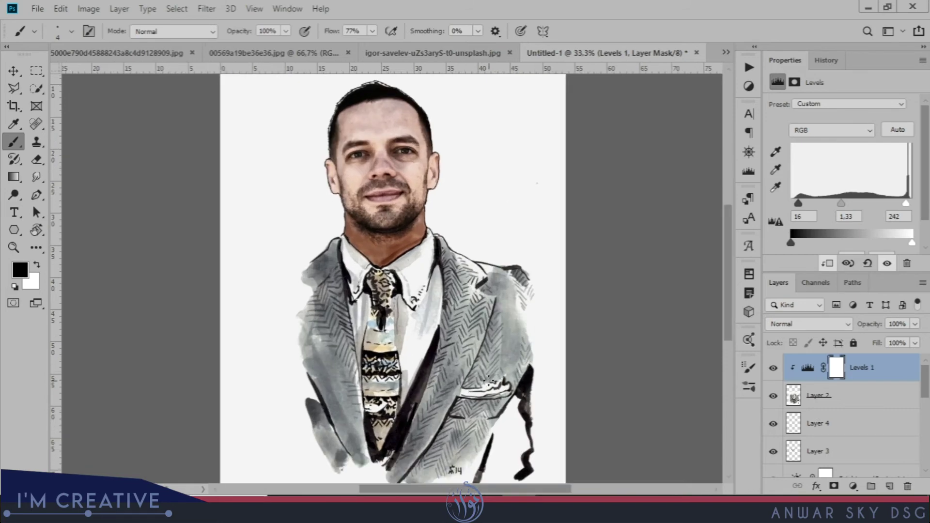
pyautogui.scroll(-3, 925, 435)
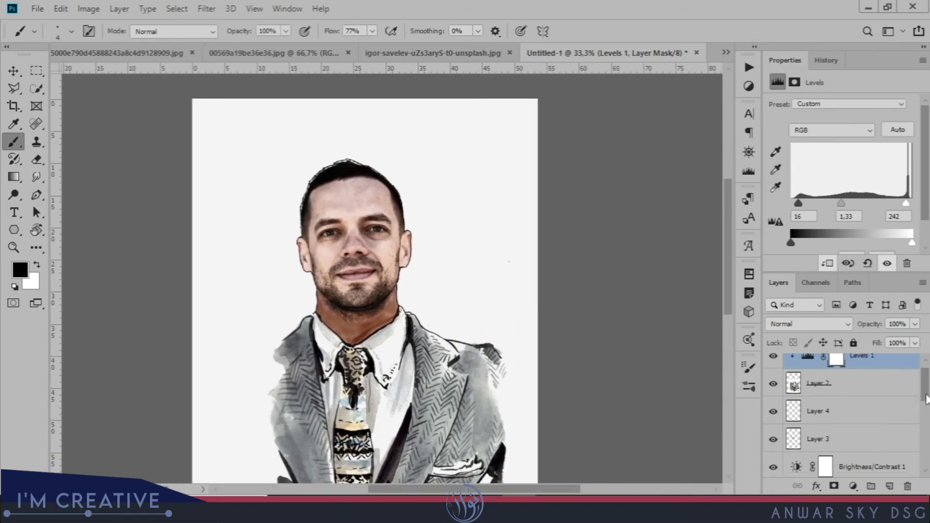
pyautogui.click(805, 373)
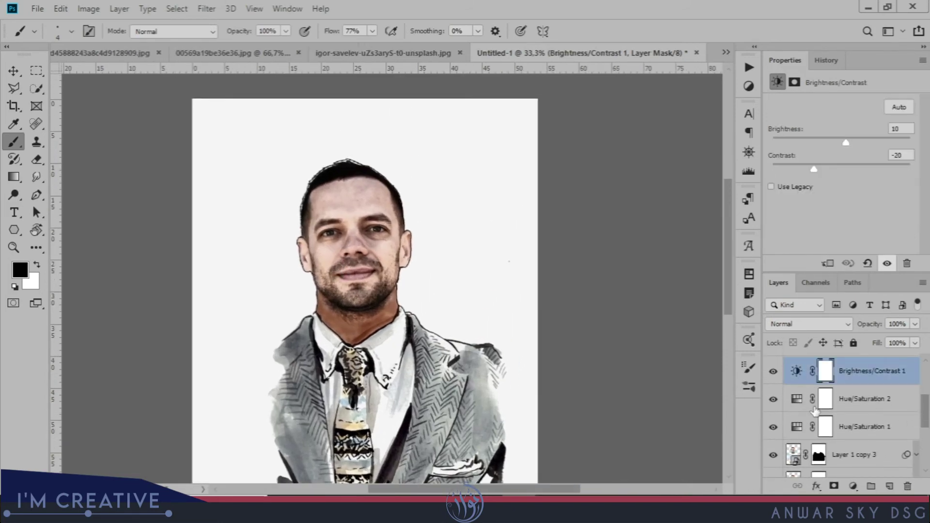
pyautogui.click(853, 487)
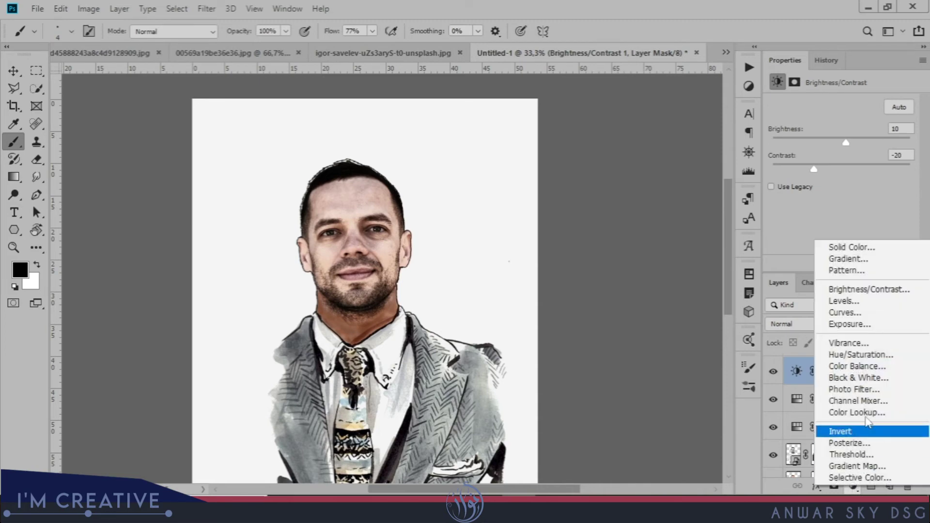
pyautogui.click(856, 314)
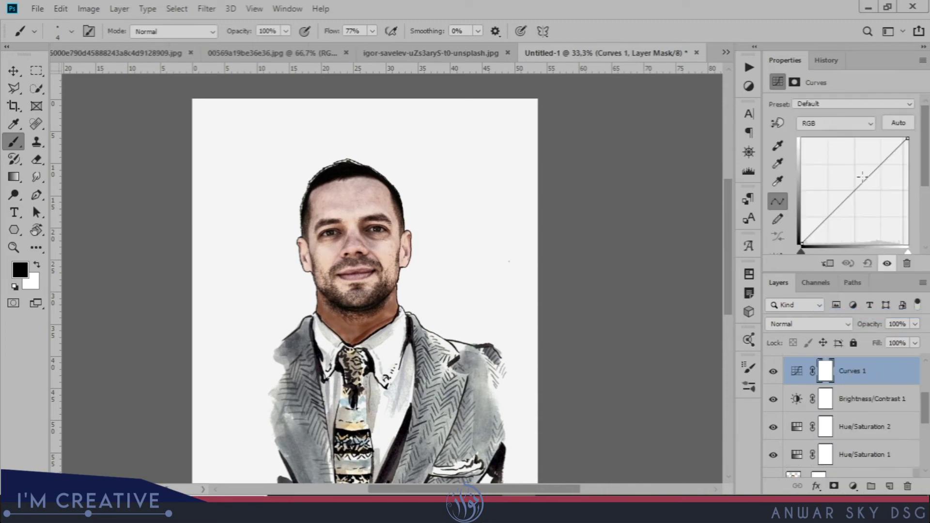
pyautogui.moveTo(860, 186); pyautogui.dragTo(833, 203)
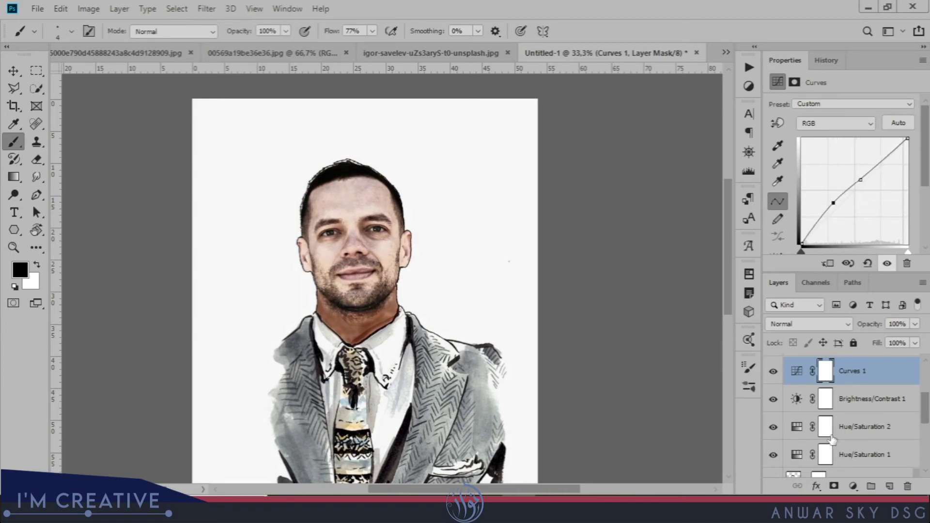
# Add a Hue/Saturation adjustment above Curves 1 with Saturation +22
pyautogui.click(853, 486)
pyautogui.click(863, 353)
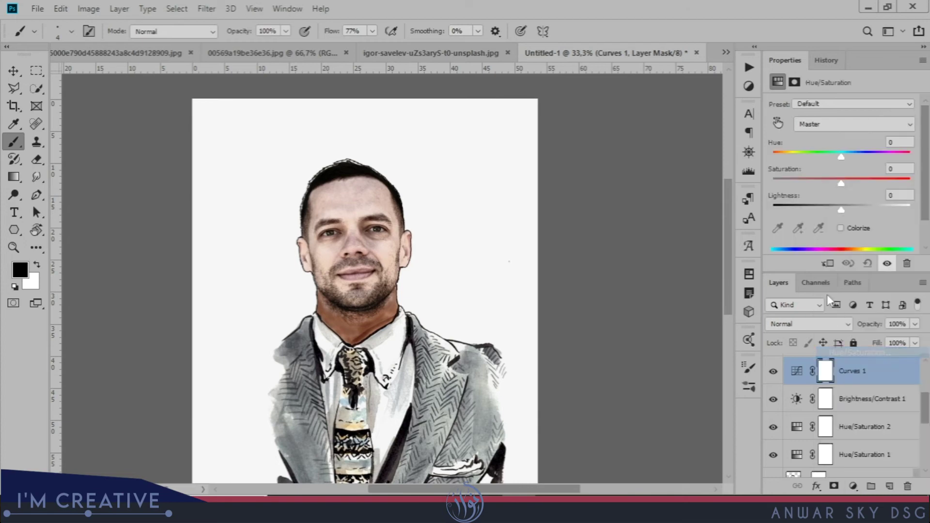
pyautogui.moveTo(841, 183); pyautogui.dragTo(862, 178)
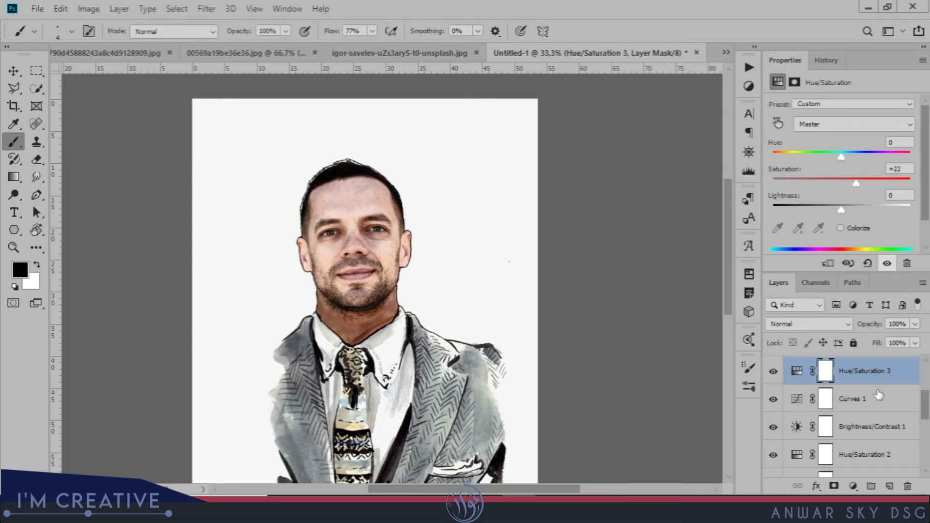
# Add a Hue/Saturation adjustment clipped to the painted skin on Layer 3 with Hue +1, Saturation +2 and Lightness +16
pyautogui.moveTo(925, 411); pyautogui.dragTo(928, 380)
pyautogui.click(773, 425)
pyautogui.click(774, 424)
pyautogui.click(773, 451)
pyautogui.click(773, 451)
pyautogui.click(798, 450)
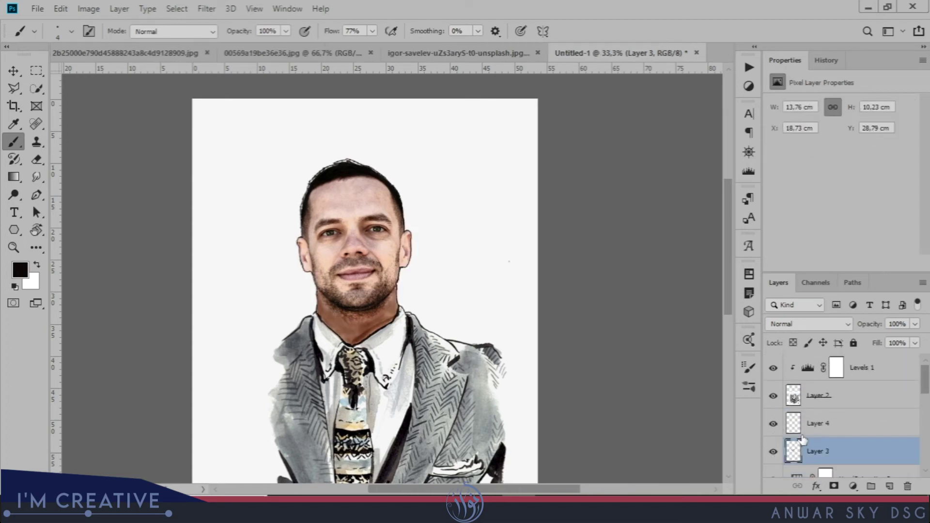
pyautogui.click(853, 486)
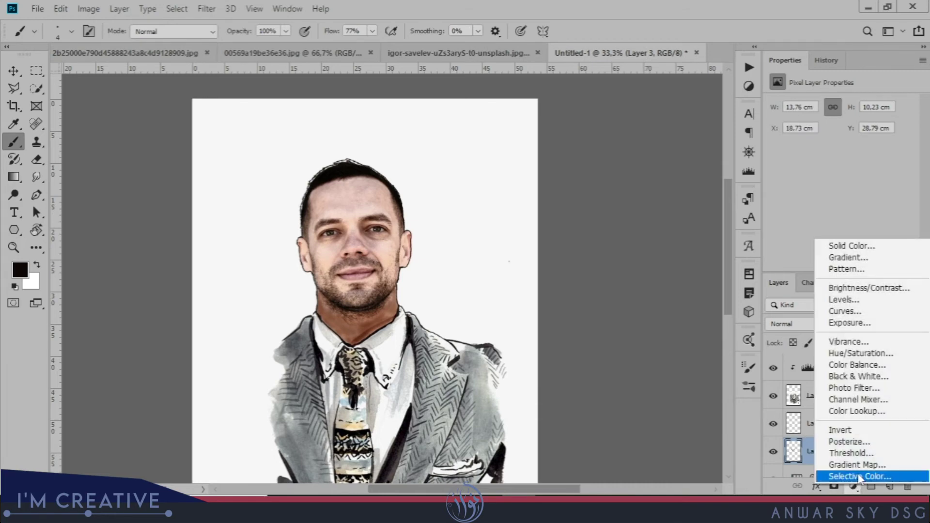
pyautogui.click(852, 353)
pyautogui.click(827, 263)
pyautogui.moveTo(841, 183); pyautogui.dragTo(825, 182)
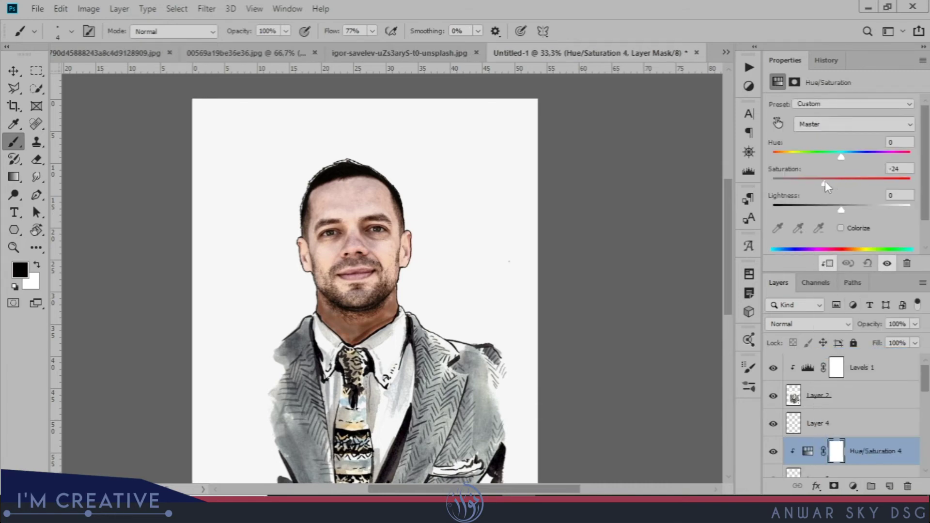
pyautogui.moveTo(840, 157)
pyautogui.mouseDown()
pyautogui.moveTo(829, 156)
pyautogui.moveTo(842, 157)
pyautogui.mouseUp()
pyautogui.moveTo(841, 209); pyautogui.dragTo(843, 182)
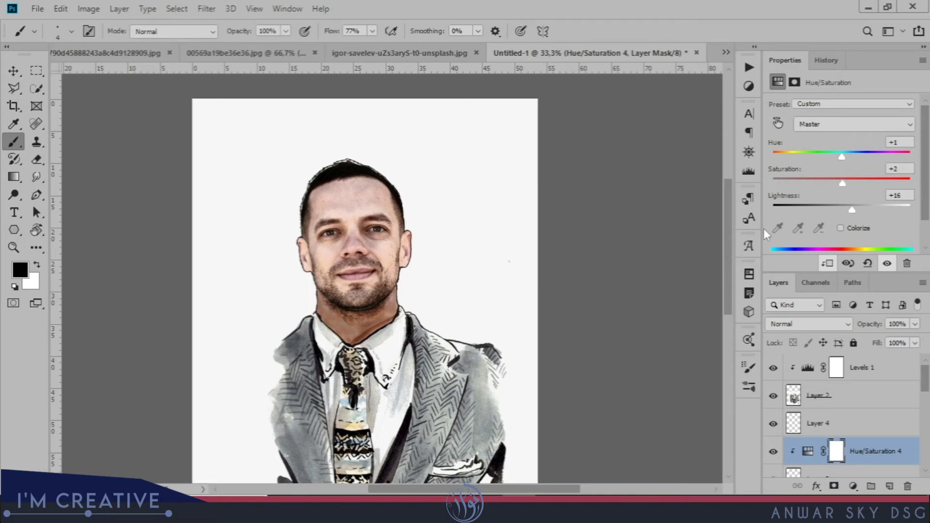
pyautogui.click(809, 451)
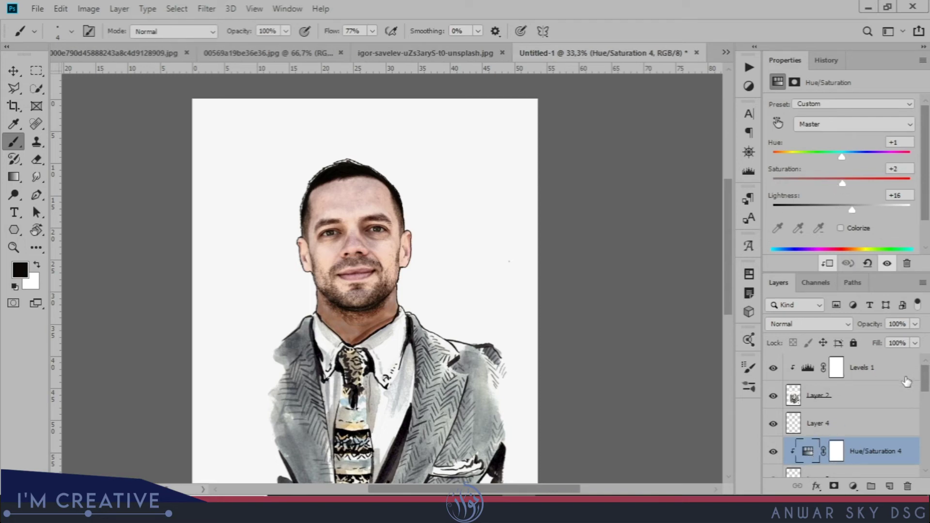
# Copy the polygon artwork from 00569a19be36e36.jpg into Untitled-1, place it in the canvas's upper-right corner and enlarge it
pyautogui.hotkey('ctrl', '-')
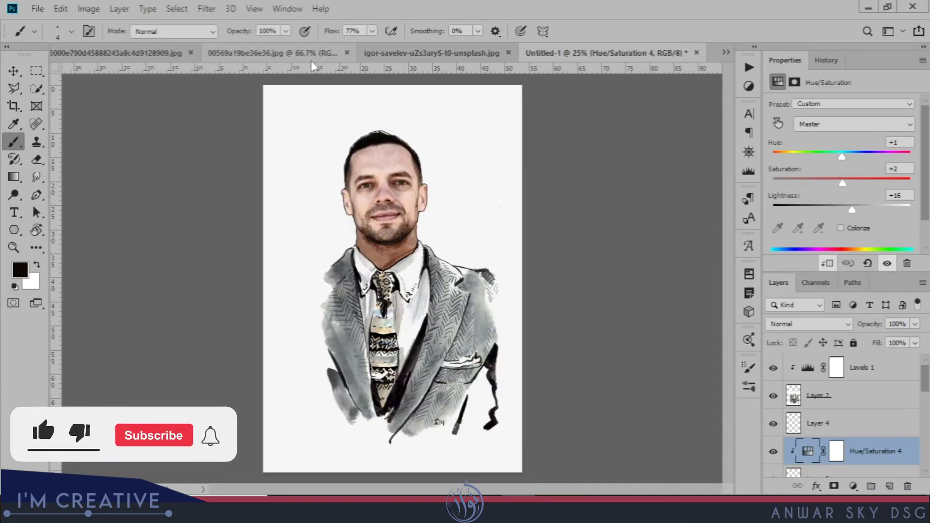
pyautogui.click(247, 54)
pyautogui.click(13, 71)
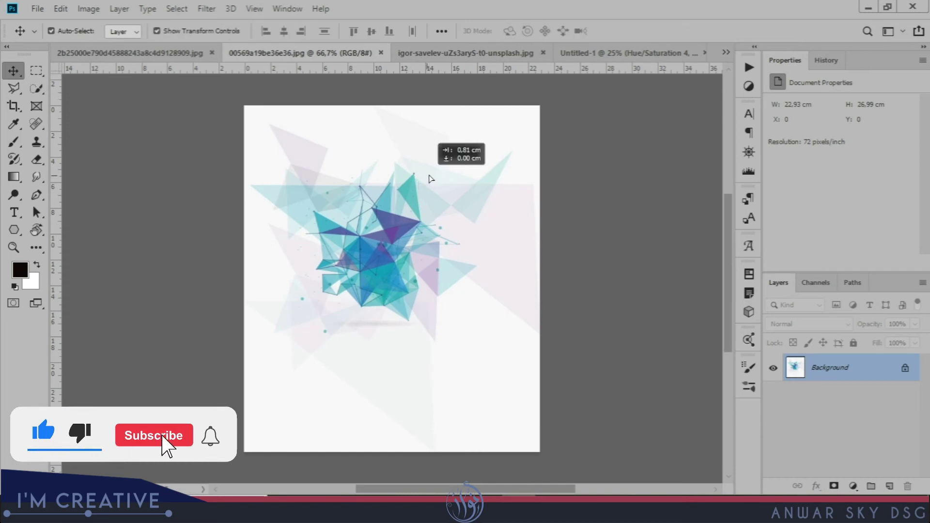
pyautogui.moveTo(594, 62); pyautogui.dragTo(509, 151)
pyautogui.hotkey('ctrl', 't')
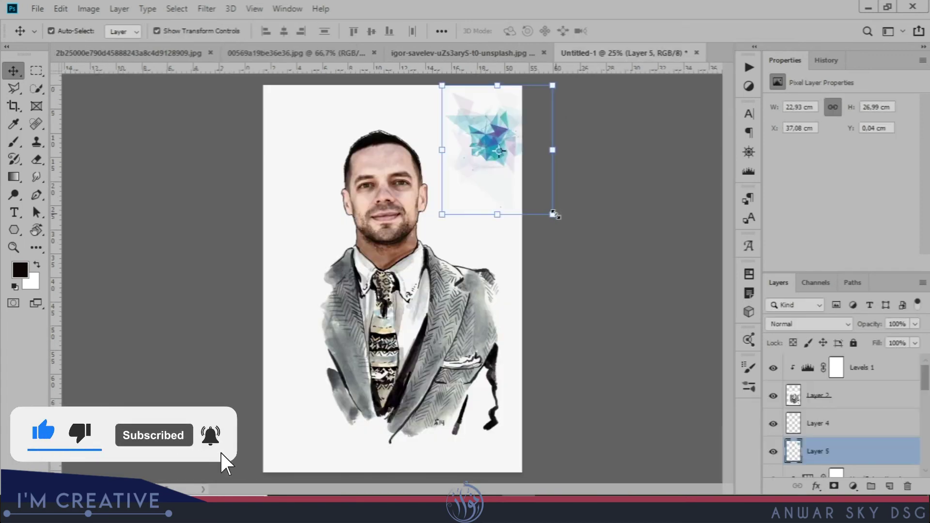
pyautogui.moveTo(552, 214); pyautogui.dragTo(594, 263)
pyautogui.press('Return')
# Move the polygon artwork layer to the top of the layer stack and enlarge it to about 39.9 × 46.9 cm
pyautogui.moveTo(818, 450); pyautogui.dragTo(814, 361)
pyautogui.hotkey('ctrl', 't')
pyautogui.moveTo(442, 85); pyautogui.dragTo(373, 71)
pyautogui.moveTo(468, 204); pyautogui.dragTo(459, 197)
# Blend the polygon artwork with Multiply and scale it to about 48.1 × 56.6 cm so the shapes fill the canvas's upper-right corner
pyautogui.click(809, 324)
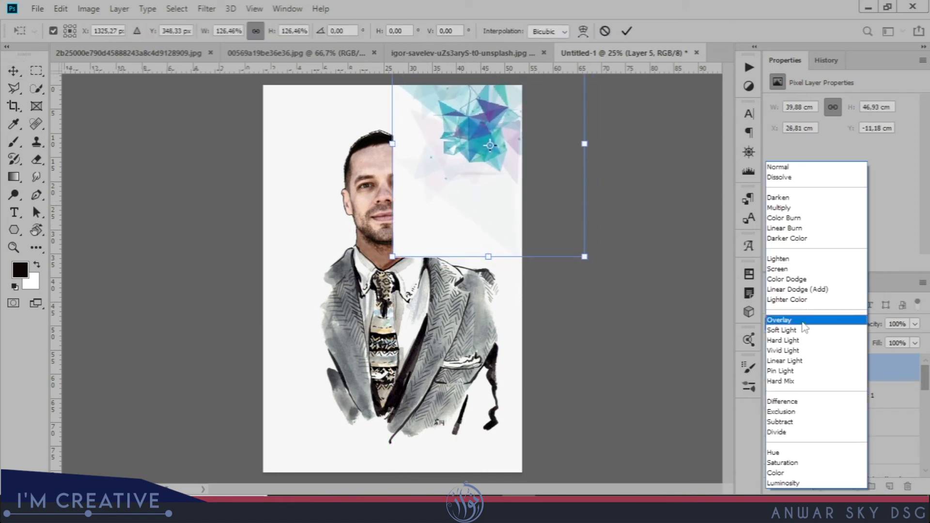
pyautogui.click(788, 210)
pyautogui.moveTo(586, 258); pyautogui.dragTo(626, 305)
pyautogui.moveTo(529, 234)
pyautogui.mouseDown()
pyautogui.moveTo(527, 208)
pyautogui.moveTo(525, 222)
pyautogui.mouseUp()
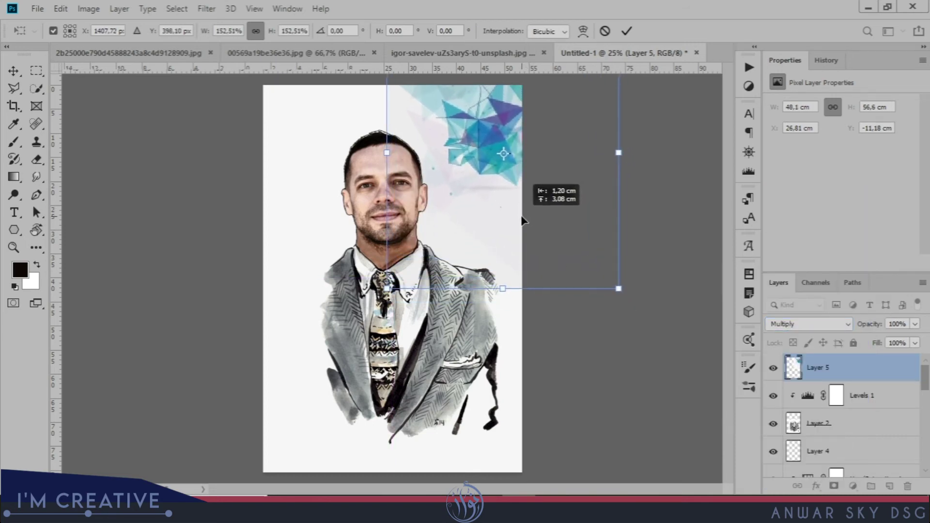
pyautogui.press('Return')
# Duplicate the polygon artwork layer and place the copy in the canvas's lower-left corner
pyautogui.hotkey('ctrl', 'j')
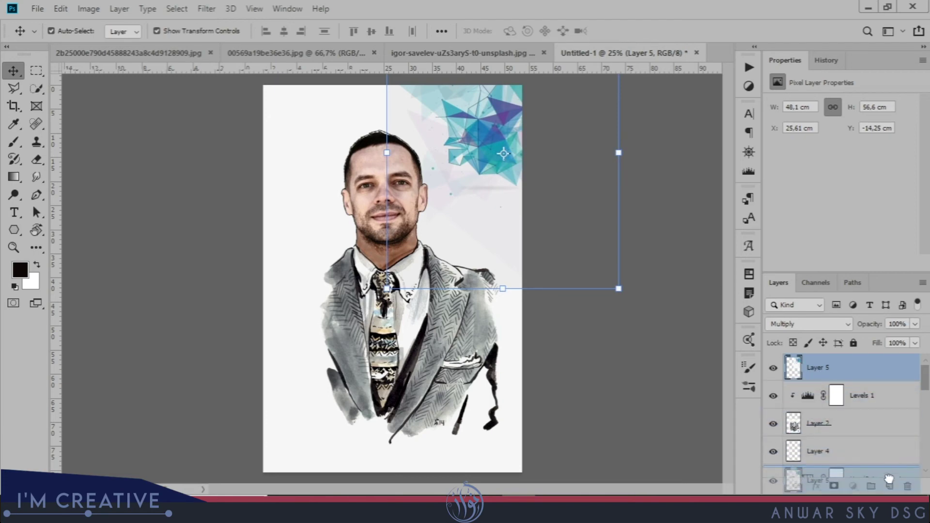
pyautogui.moveTo(527, 201); pyautogui.dragTo(366, 362)
pyautogui.moveTo(348, 411); pyautogui.dragTo(342, 419)
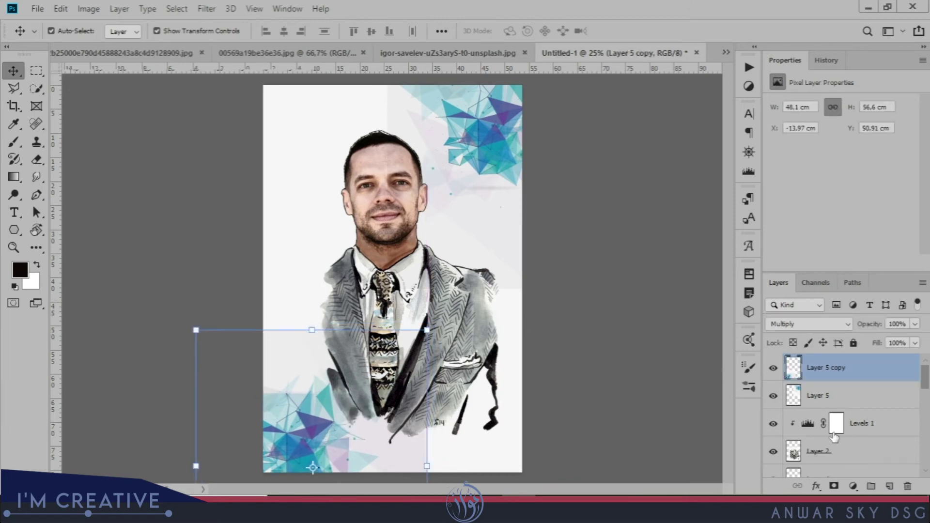
# Add a Levels adjustment clipped to Layer 5 copy with input levels 0, 1.19 and 244
pyautogui.click(853, 485)
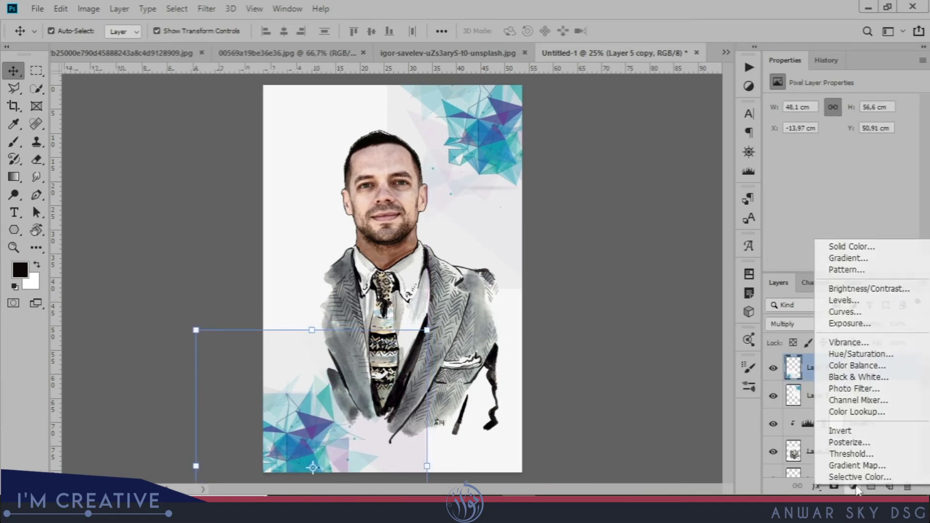
pyautogui.click(845, 300)
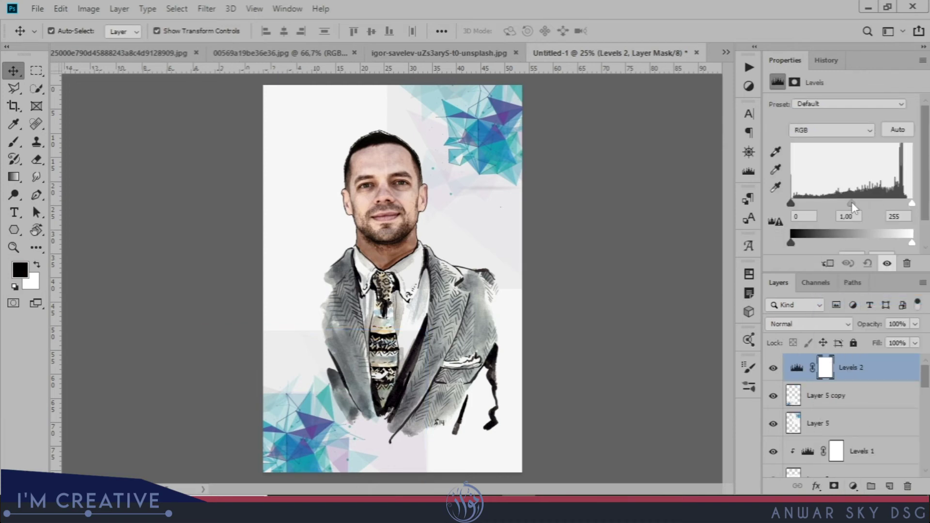
pyautogui.click(827, 263)
pyautogui.moveTo(847, 200); pyautogui.dragTo(843, 200)
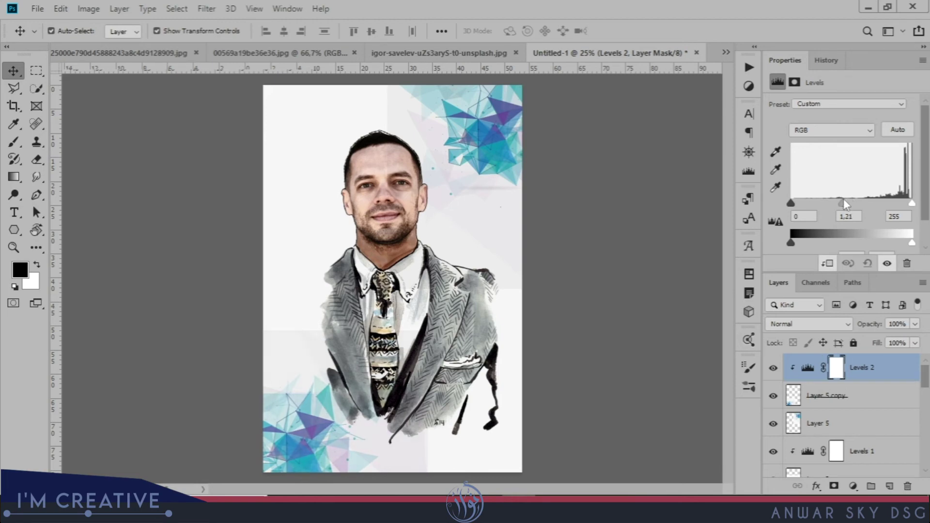
pyautogui.moveTo(791, 243); pyautogui.dragTo(800, 243)
pyautogui.moveTo(912, 247)
pyautogui.mouseDown()
pyautogui.moveTo(901, 240)
pyautogui.moveTo(922, 248)
pyautogui.mouseUp()
pyautogui.moveTo(913, 200); pyautogui.dragTo(907, 200)
pyautogui.moveTo(801, 243); pyautogui.dragTo(790, 246)
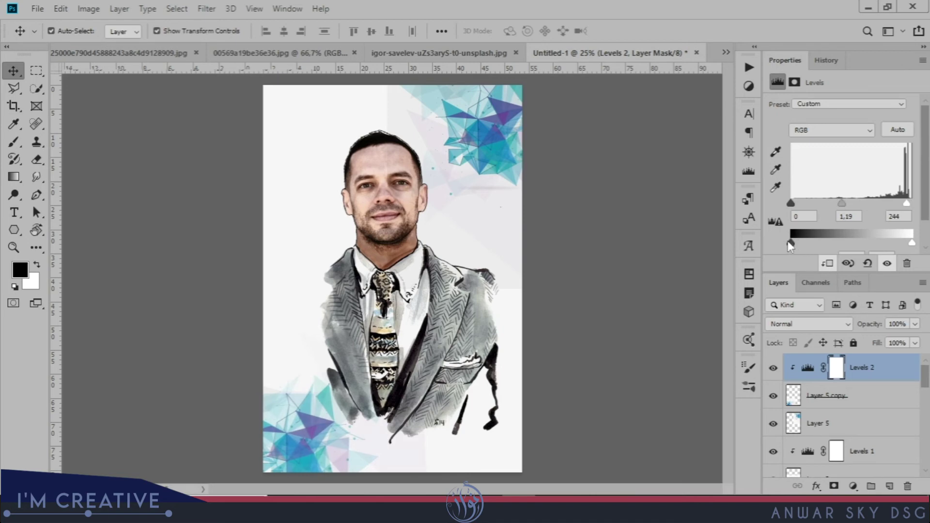
# Add an unclipped Levels adjustment above Layer 5 with input levels 0, 1.00 and 239
pyautogui.click(797, 424)
pyautogui.click(853, 486)
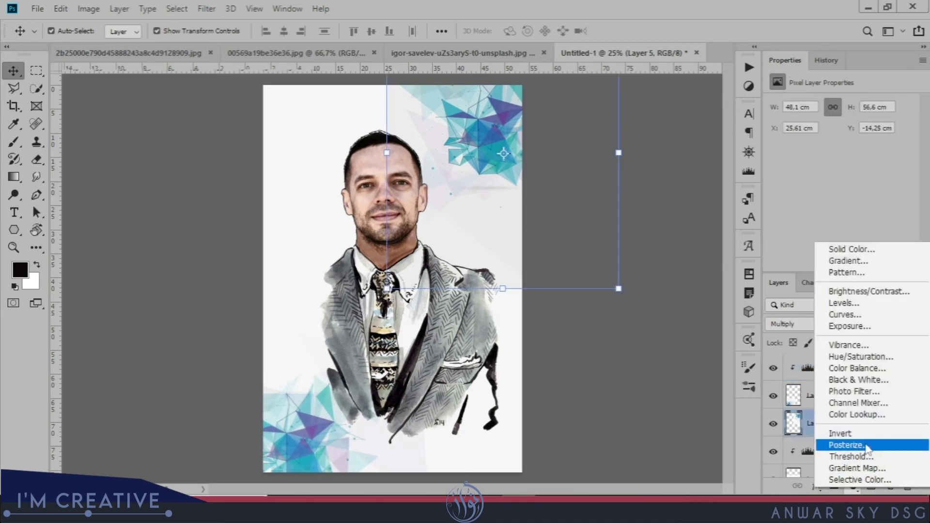
pyautogui.click(859, 305)
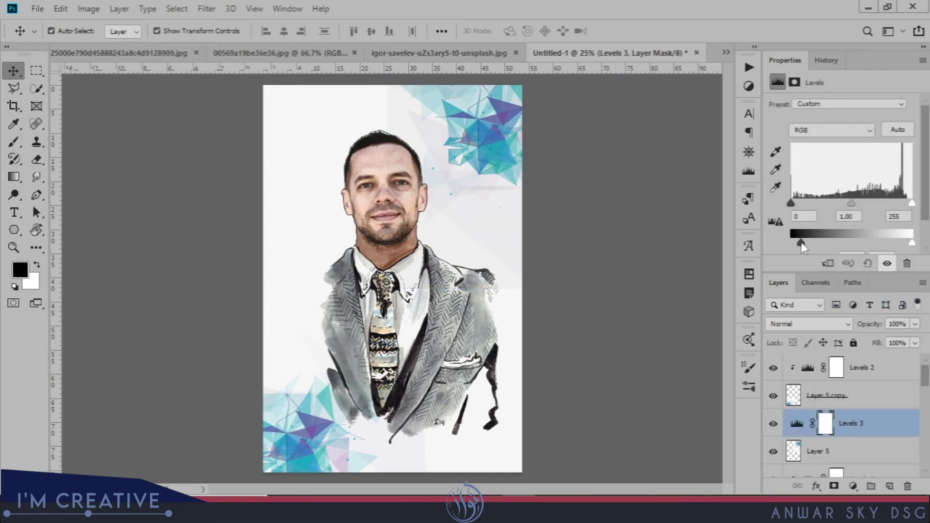
pyautogui.moveTo(792, 201); pyautogui.dragTo(789, 201)
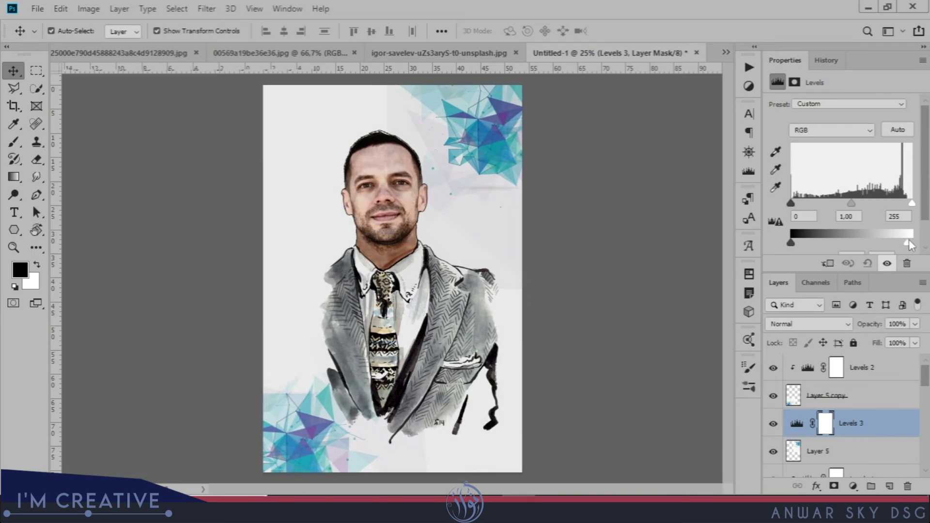
pyautogui.moveTo(912, 203); pyautogui.dragTo(904, 203)
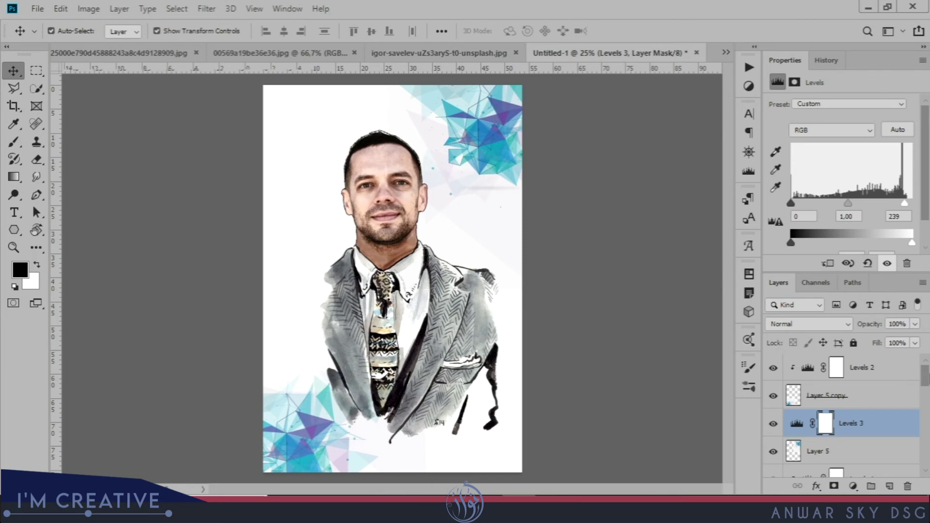
# Add the vertical black text "photoshop" in Berlin Sans FB Demi Bold, 44.45 pt, on a new top layer beside the man's head
pyautogui.click(894, 372)
pyautogui.click(889, 486)
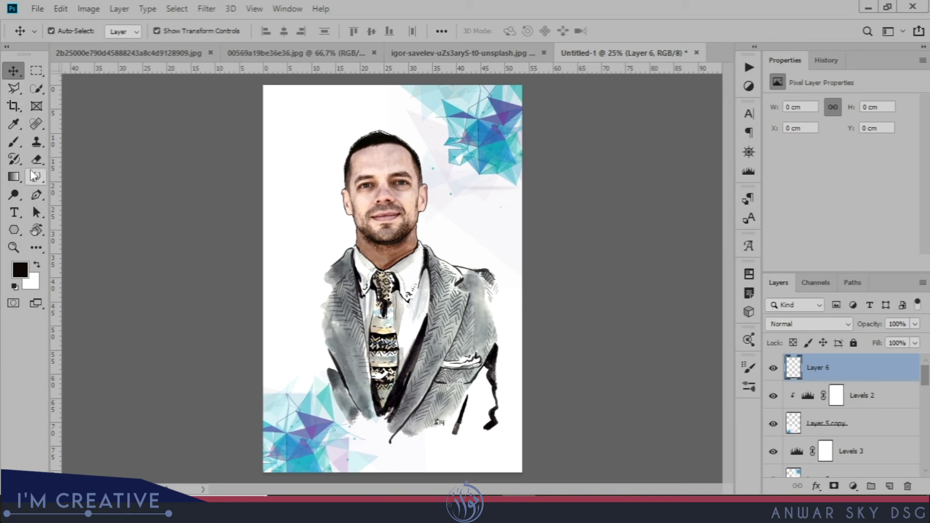
pyautogui.click(14, 213)
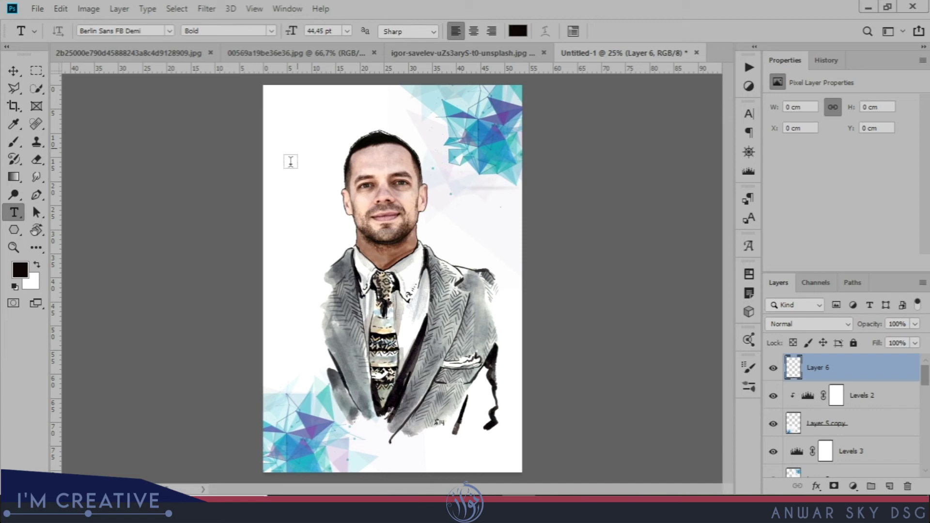
pyautogui.click(290, 162)
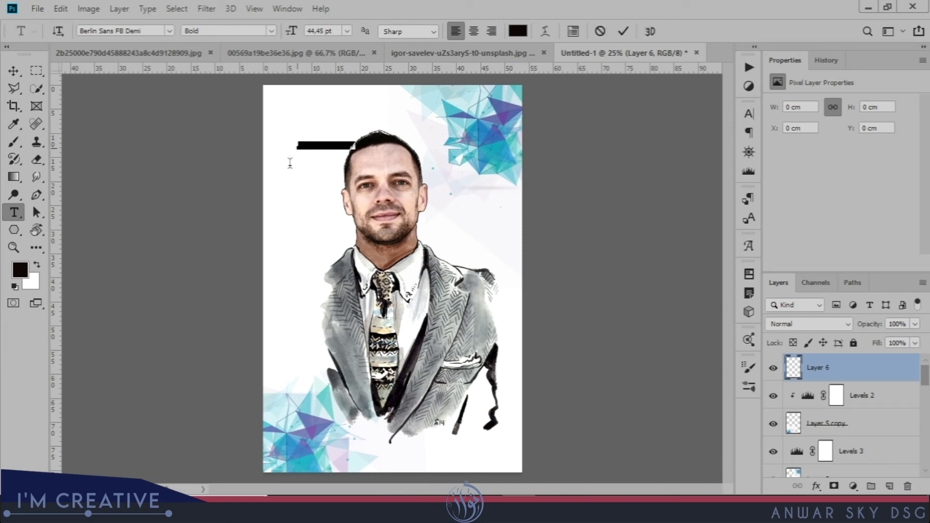
pyautogui.press('BackSpace')
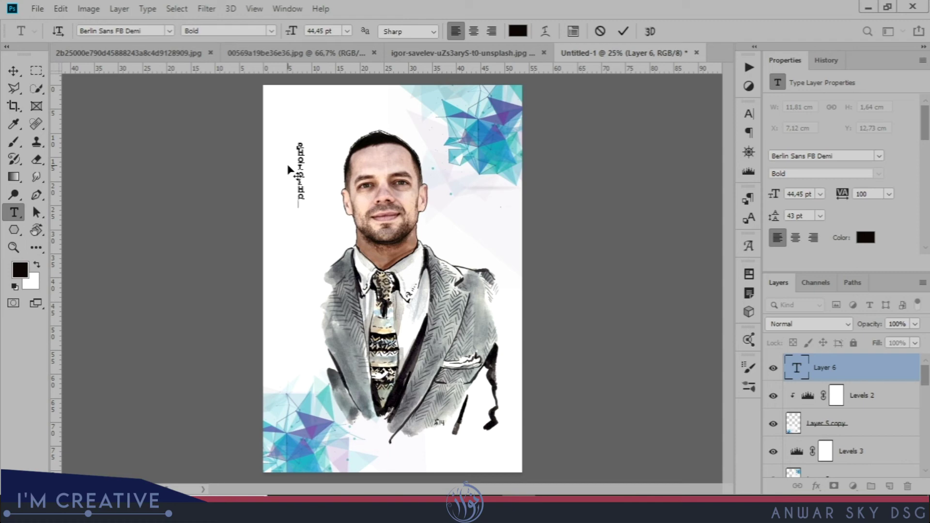
pyautogui.click(14, 71)
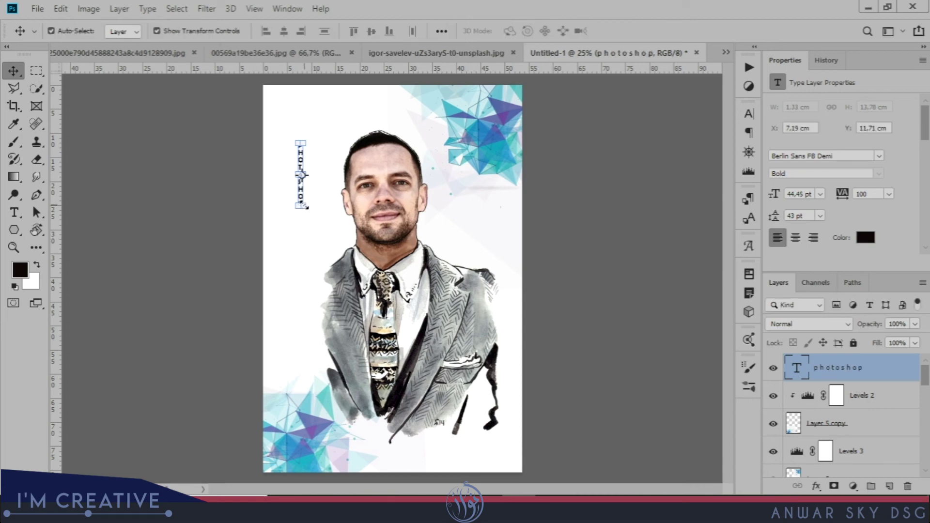
# Enlarge the vertical "photoshop" text to about 148 pt and position it along the left side of the canvas
pyautogui.hotkey('ctrl', 't')
pyautogui.moveTo(307, 207); pyautogui.dragTo(297, 286)
pyautogui.press('Return')
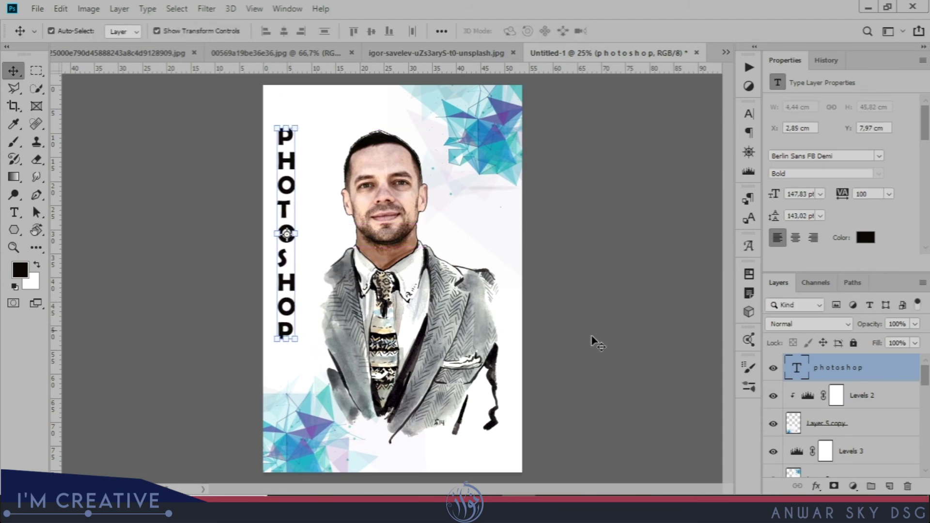
# Recolour the vertical "photoshop" text to the grey 7d7f83 sampled from the suit
pyautogui.doubleClick(795, 370)
pyautogui.click(865, 237)
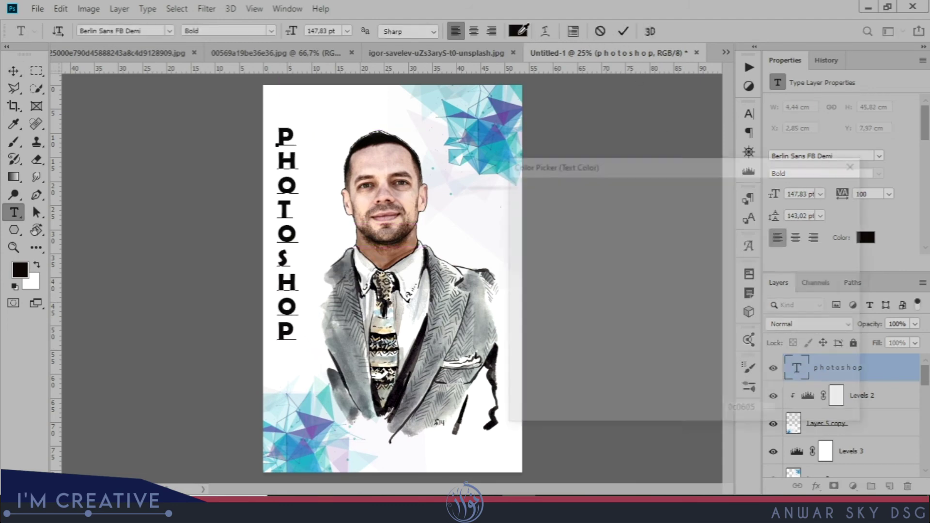
pyautogui.click(346, 263)
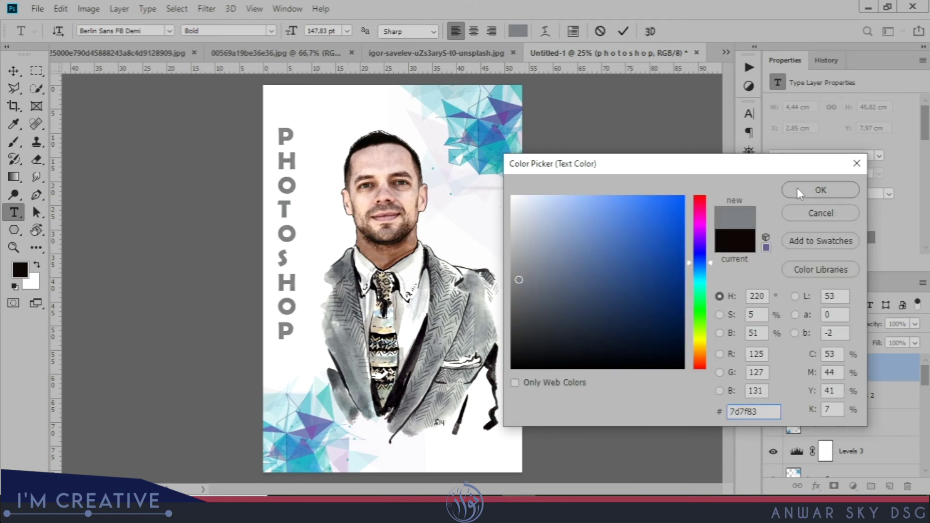
pyautogui.click(798, 193)
pyautogui.click(796, 369)
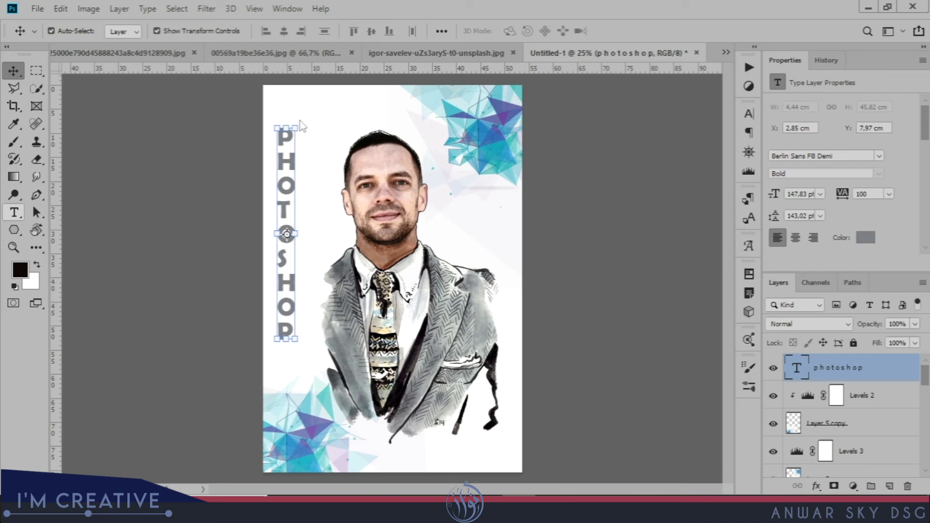
# Add the horizontal grey text "i'm creative" in Berlin Sans FB Demi Bold, 44.45 pt, above the vertical text
pyautogui.press('t')
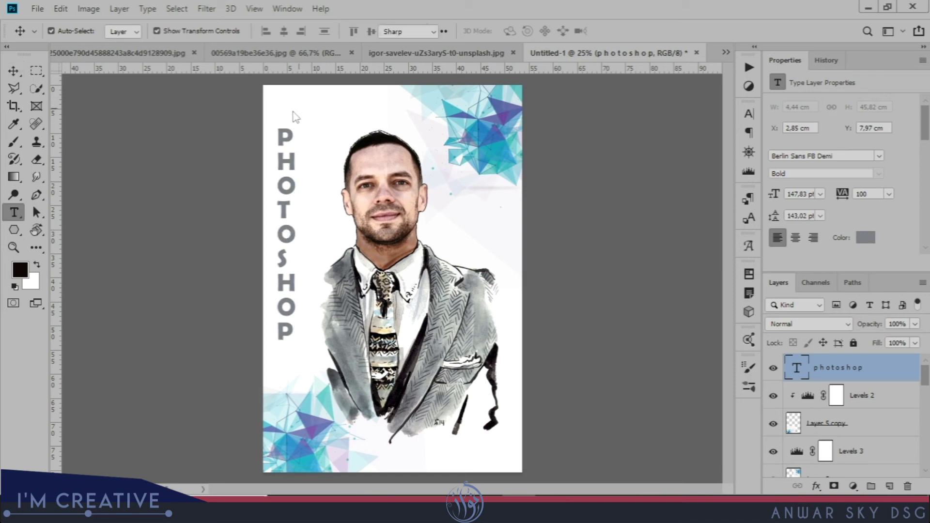
pyautogui.click(294, 106)
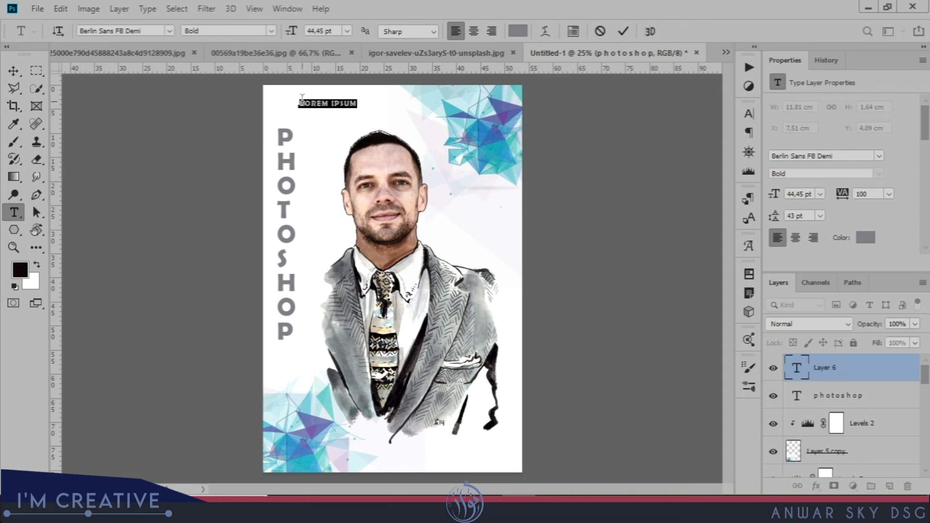
pyautogui.press('BackSpace')
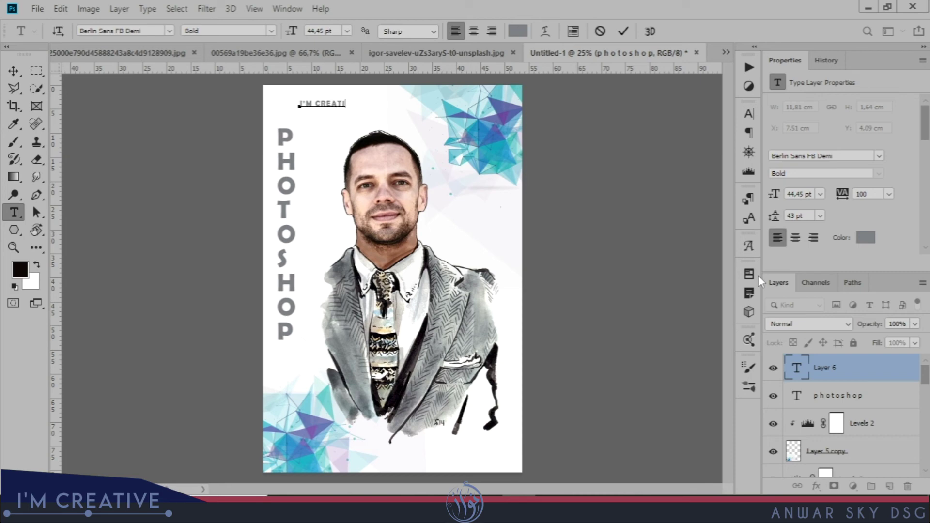
pyautogui.hotkey('ctrl', 'Return')
# Enlarge "i'm creative" across the upper canvas and move the vertical "photoshop" text up directly beneath its start
pyautogui.click(13, 70)
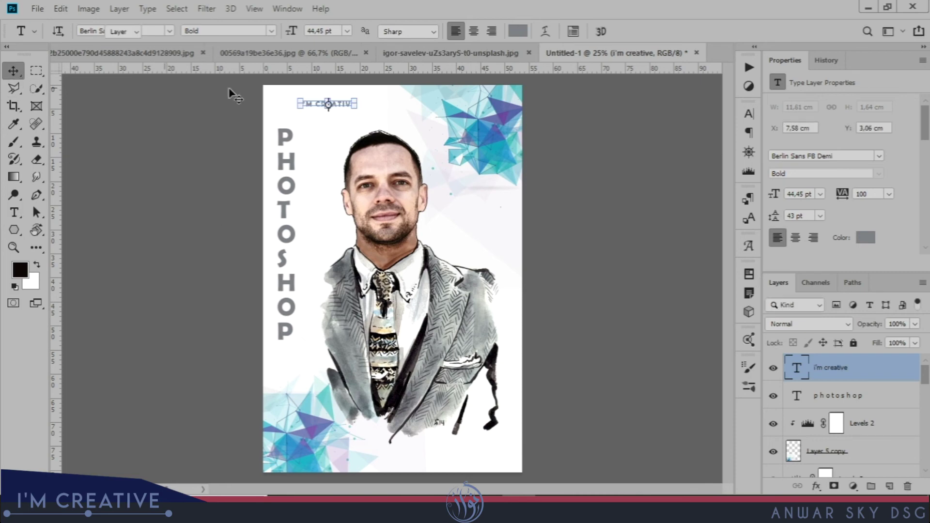
pyautogui.moveTo(361, 107); pyautogui.dragTo(382, 100)
pyautogui.press('Return')
pyautogui.moveTo(284, 147); pyautogui.dragTo(283, 138)
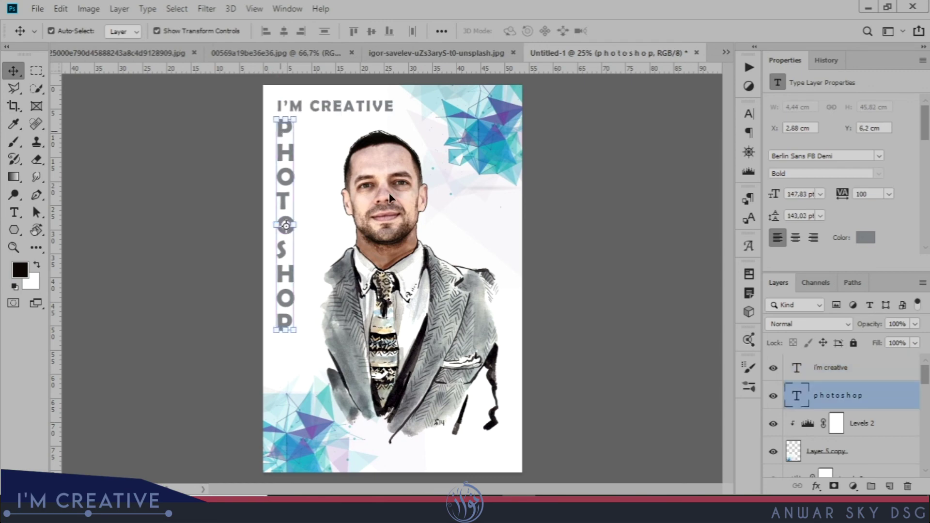
# Create a new layer above Levels 2 and marquee-select a thin horizontal strip about 40.7 cm wide across the man's forehead
pyautogui.click(889, 426)
pyautogui.click(889, 485)
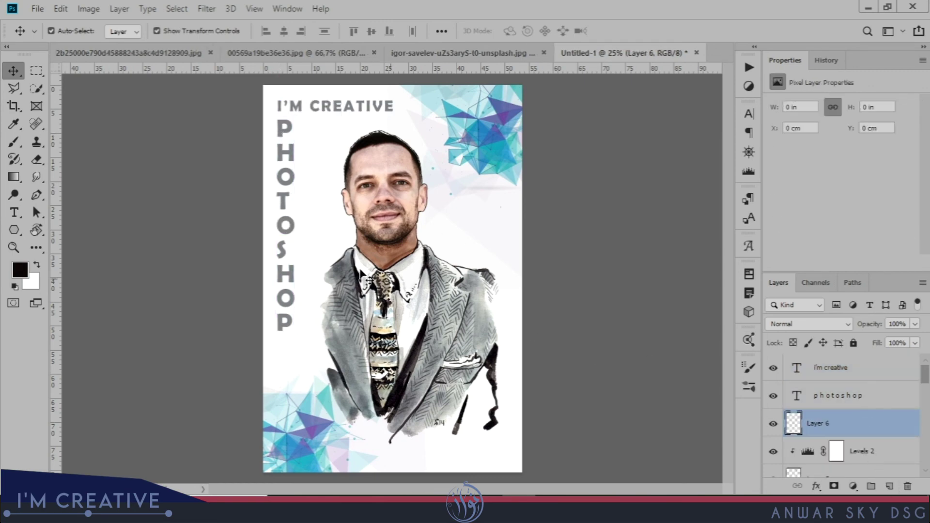
pyautogui.click(40, 70)
pyautogui.moveTo(304, 165); pyautogui.dragTo(501, 166)
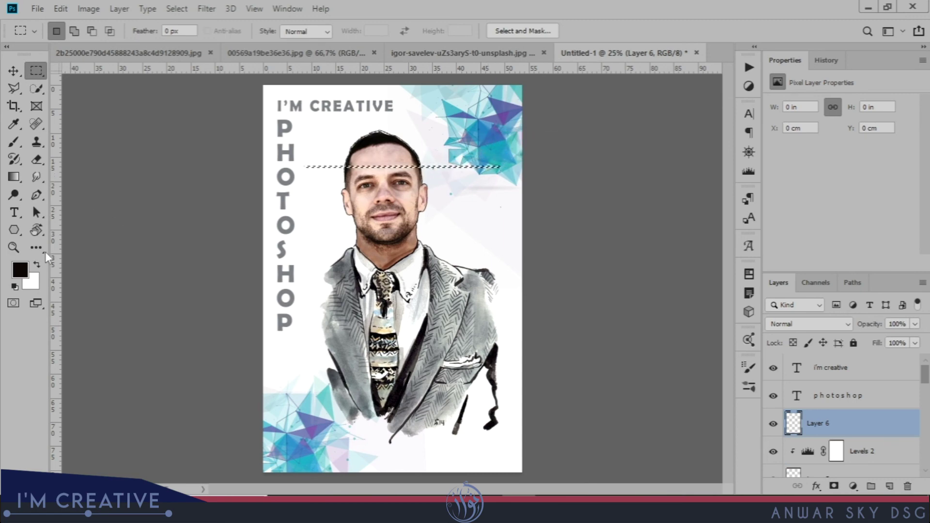
# Fill the thin horizontal selection with white using the Paint Bucket and deselect it
pyautogui.click(37, 265)
pyautogui.click(13, 176)
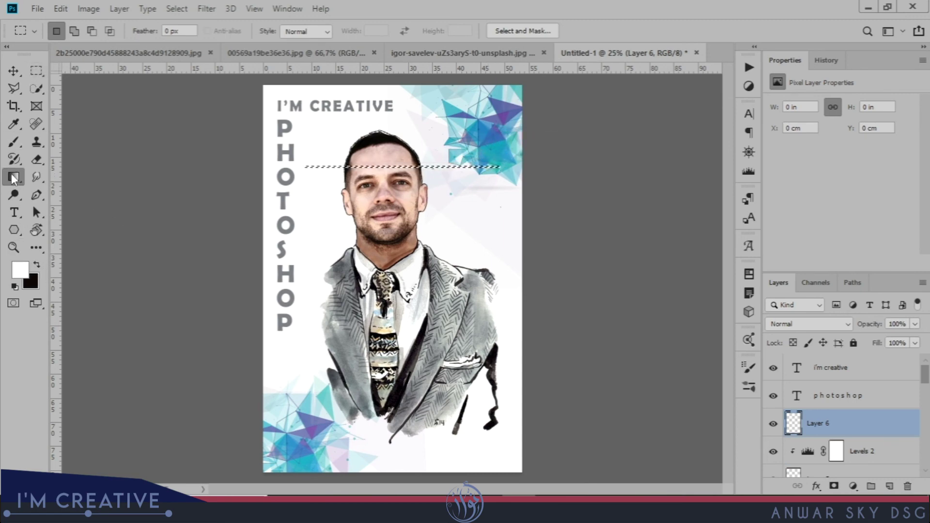
pyautogui.click(54, 190)
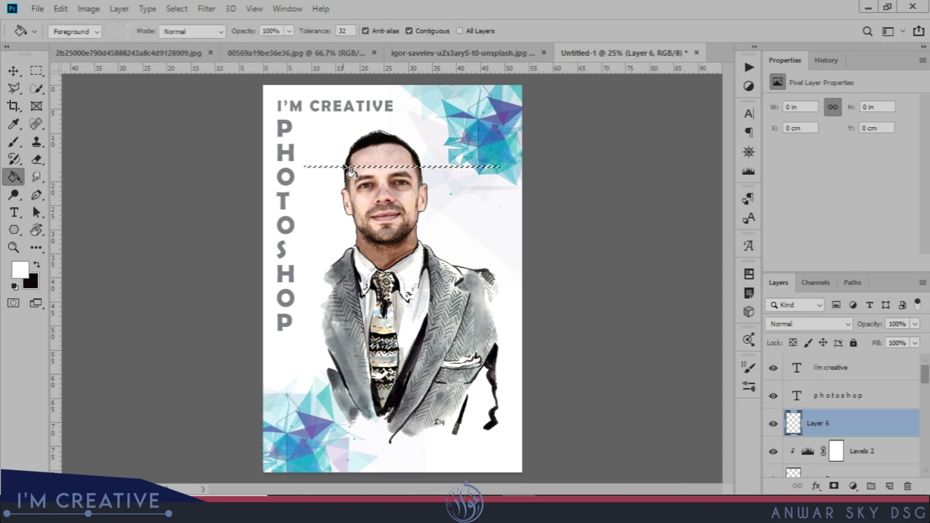
pyautogui.click(179, 9)
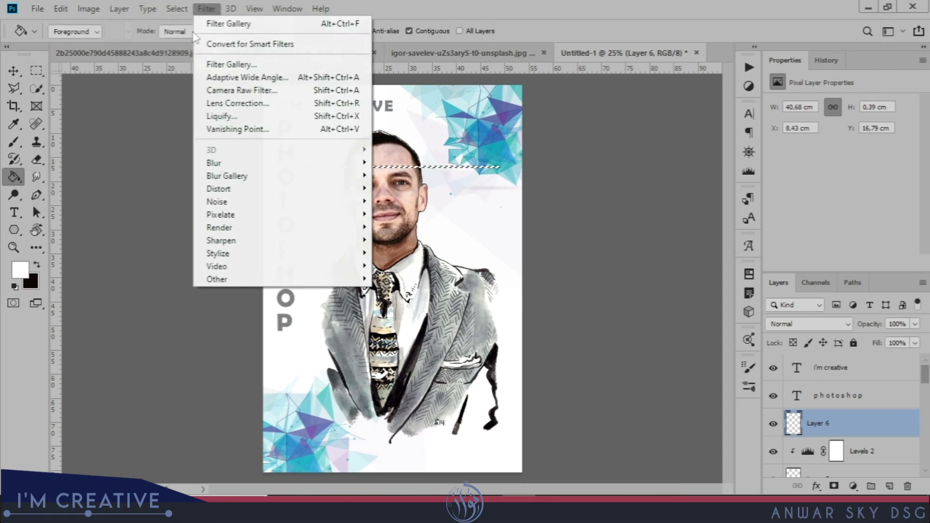
pyautogui.click(190, 37)
# Move the white strip flush against the canvas's top edge, ending at the right corner (X 12.95 cm, Y 0 cm)
pyautogui.click(13, 70)
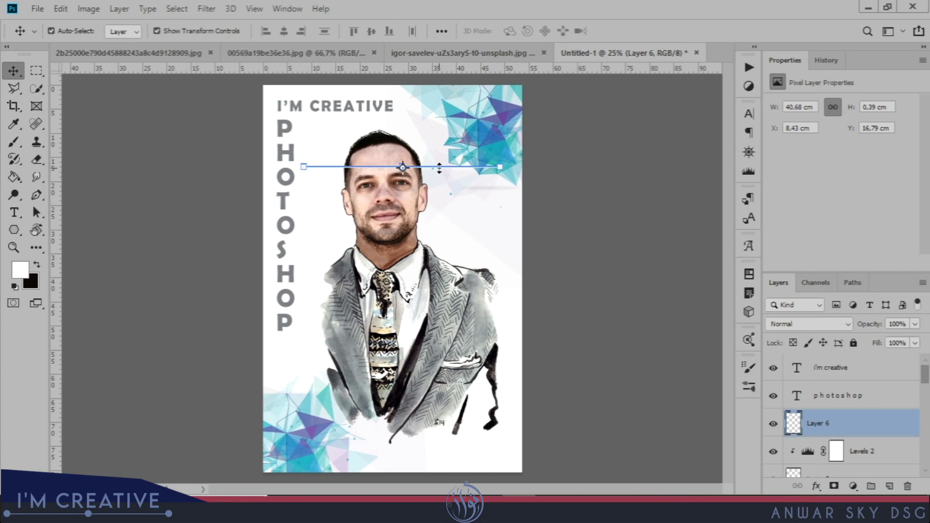
pyautogui.hotkey('ctrl', '+')
pyautogui.hotkey('ctrl', '+')
pyautogui.moveTo(550, 220); pyautogui.dragTo(502, 411)
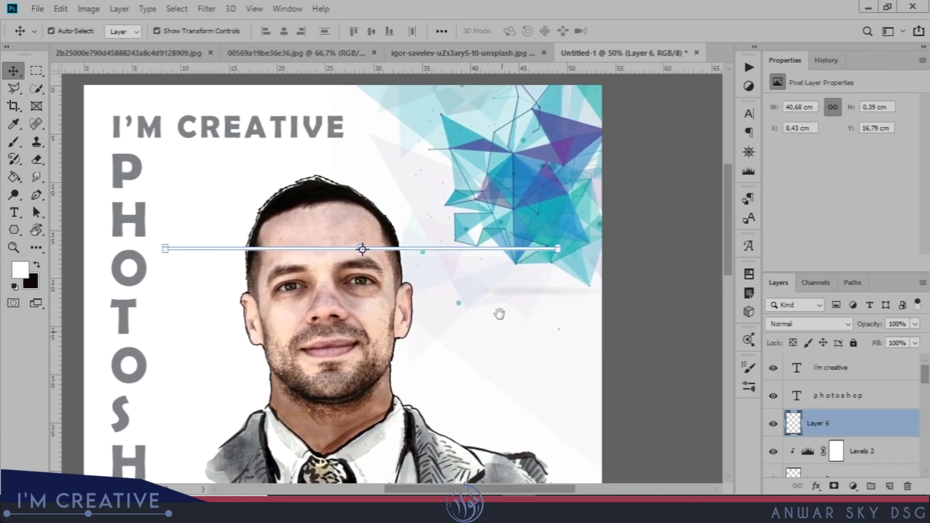
pyautogui.moveTo(473, 251); pyautogui.dragTo(521, 92)
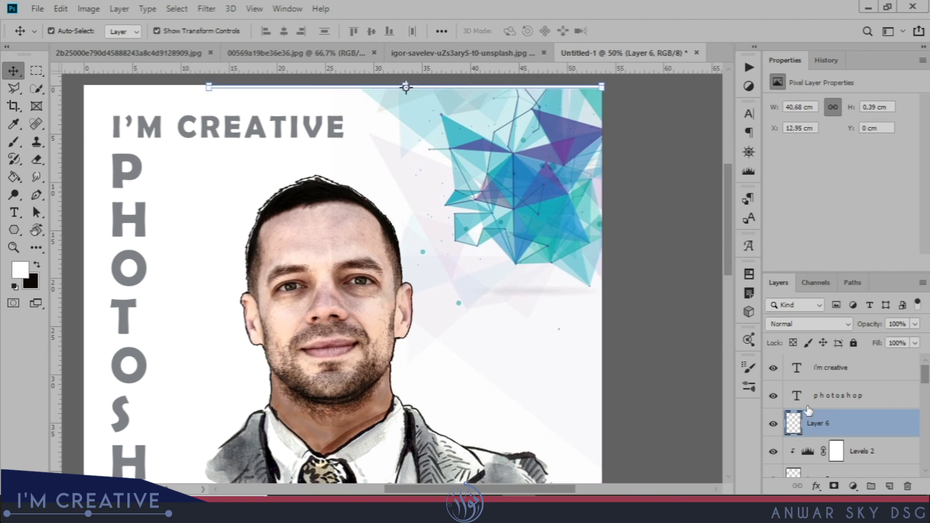
# Duplicate the white strip layer and place the copy along the canvas's bottom edge from the left corner (X 0 cm, Y 80.05 cm)
pyautogui.moveTo(796, 424); pyautogui.dragTo(889, 486)
pyautogui.hotkey('shift', 'Down')
pyautogui.moveTo(417, 92); pyautogui.dragTo(297, 446)
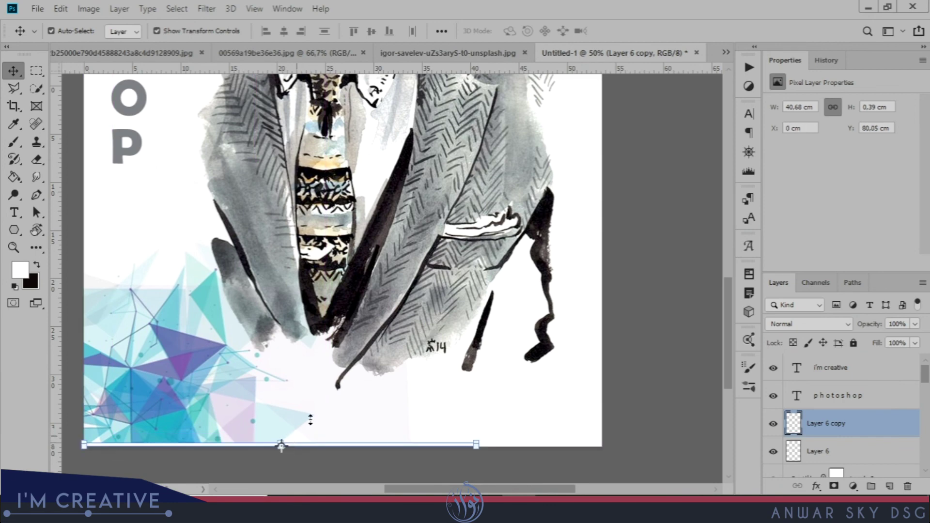
# Marquee-select a narrow vertical strip about 1.27 by 26.25 cm near the canvas's lower right edge and create a new layer above Layer 2
pyautogui.click(521, 390)
pyautogui.press('m')
pyautogui.moveTo(577, 194); pyautogui.dragTo(586, 420)
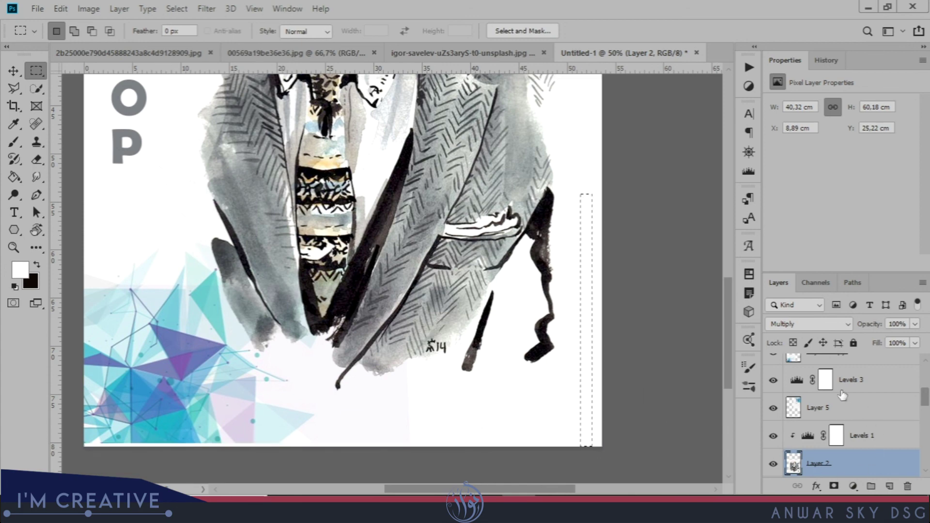
pyautogui.scroll(-2, 844, 396)
pyautogui.click(890, 486)
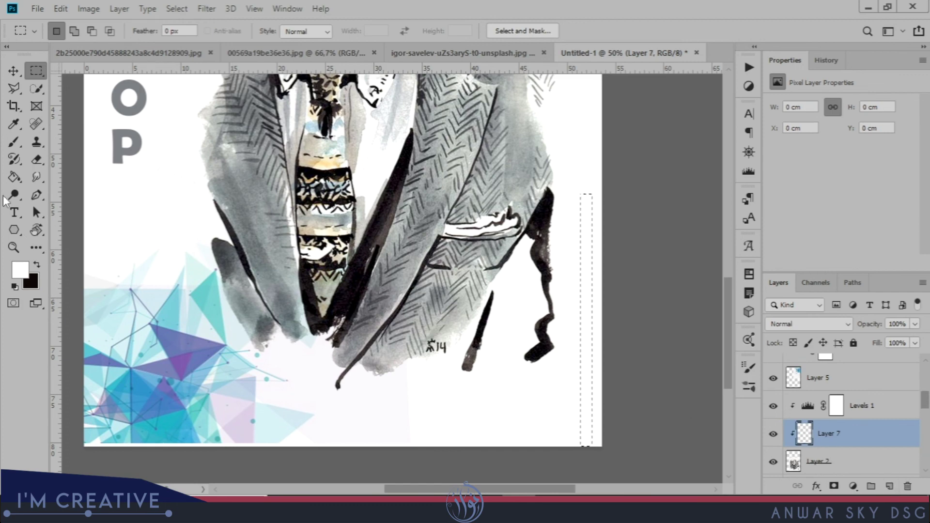
# Sample a grey from the suit as the foreground colour and fill the vertical strip selection with it
pyautogui.click(20, 266)
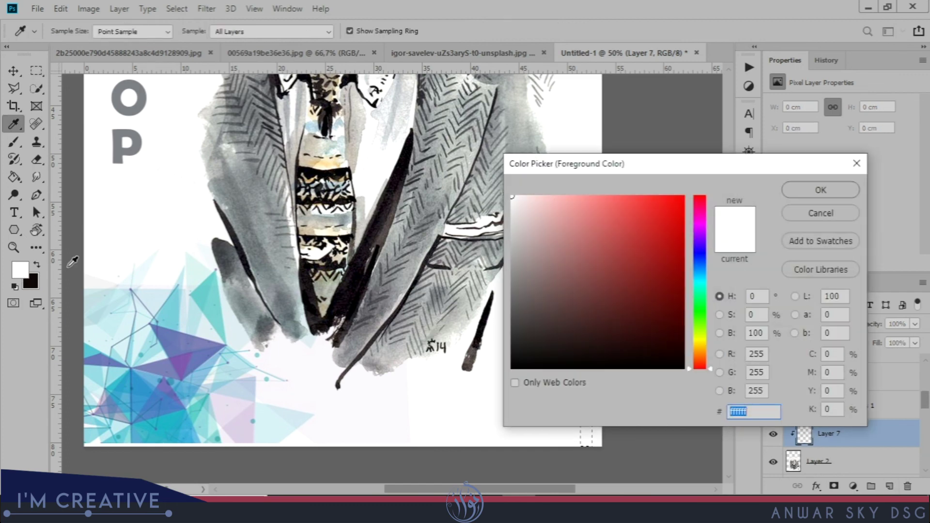
pyautogui.click(426, 236)
pyautogui.click(799, 189)
pyautogui.click(14, 178)
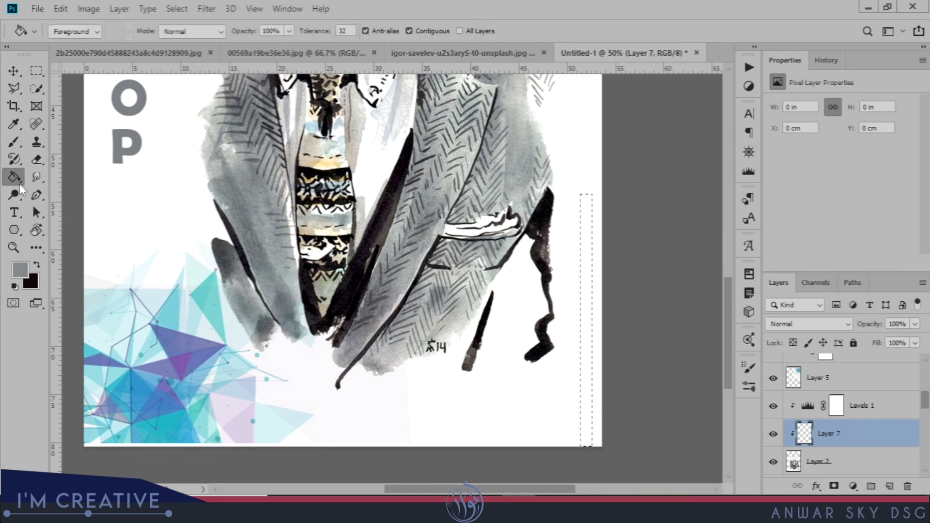
pyautogui.click(586, 316)
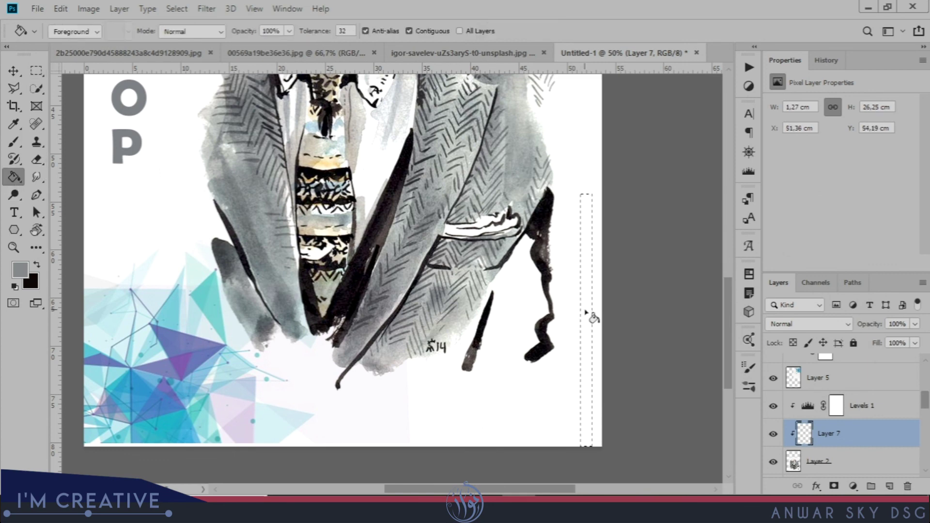
# Move Layer 7 above Levels 1, release its clipping mask and deselect the grey strip
pyautogui.moveTo(806, 405); pyautogui.dragTo(820, 427)
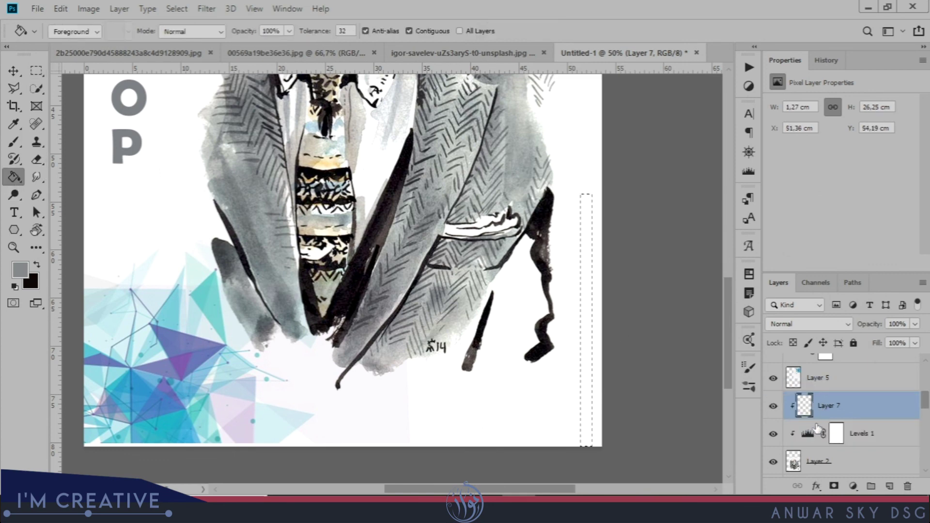
pyautogui.keyDown('alt'); pyautogui.click(812, 419); pyautogui.keyUp('alt')
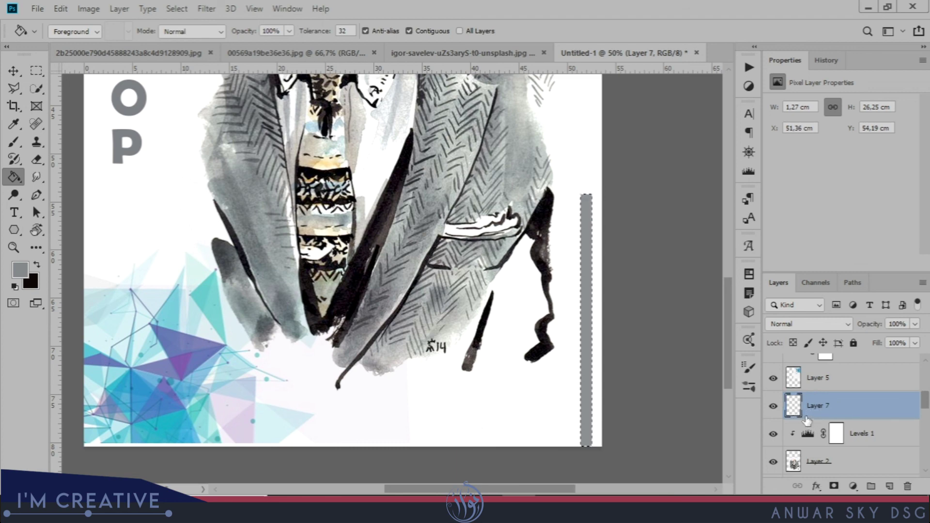
pyautogui.hotkey('ctrl', '-')
pyautogui.hotkey('ctrl', '-')
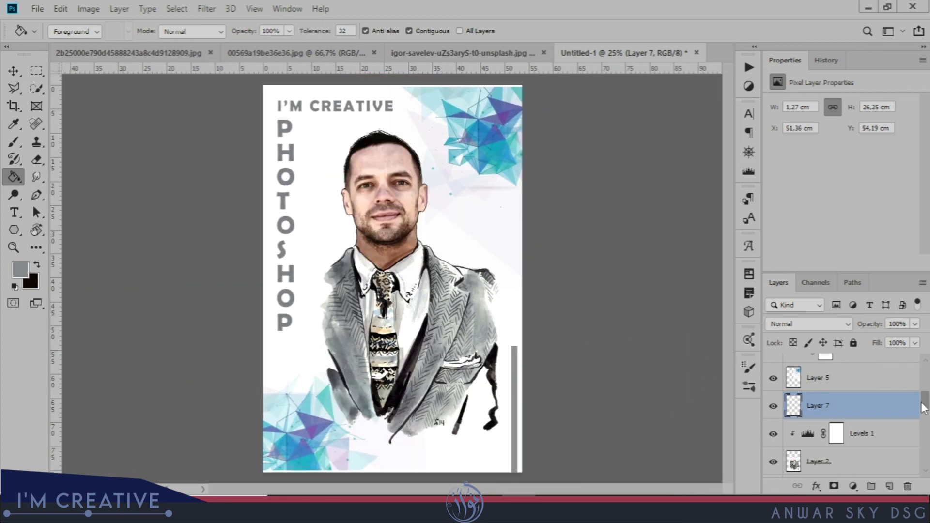
# Add a Curves adjustment above Hue/Saturation 3 and raise the RGB curve slightly with two points to brighten the portrait
pyautogui.scroll(5, 923, 409)
pyautogui.scroll(-10, 843, 416)
pyautogui.scroll(2, 843, 416)
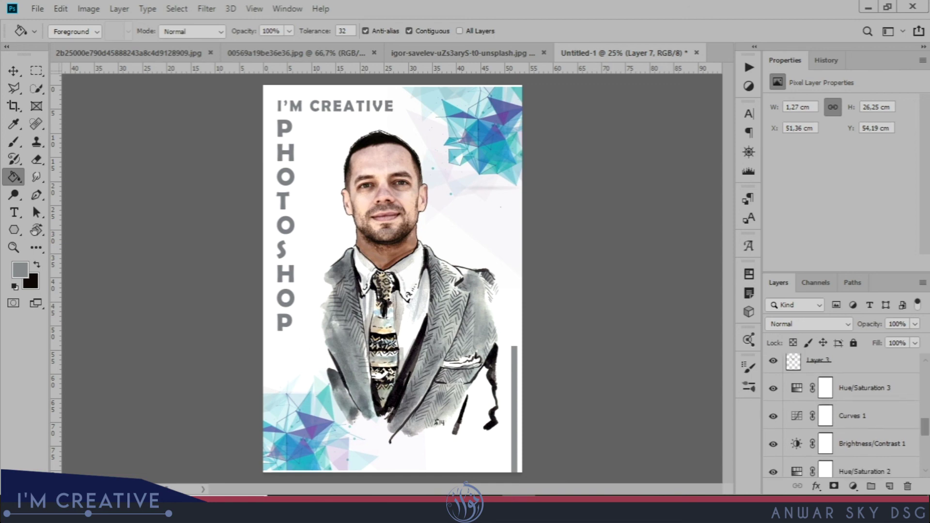
pyautogui.click(885, 394)
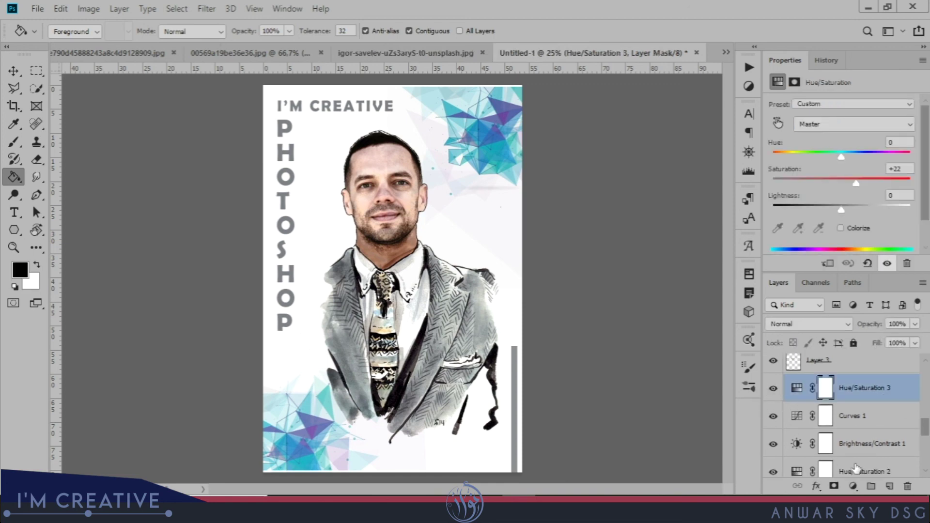
pyautogui.click(853, 486)
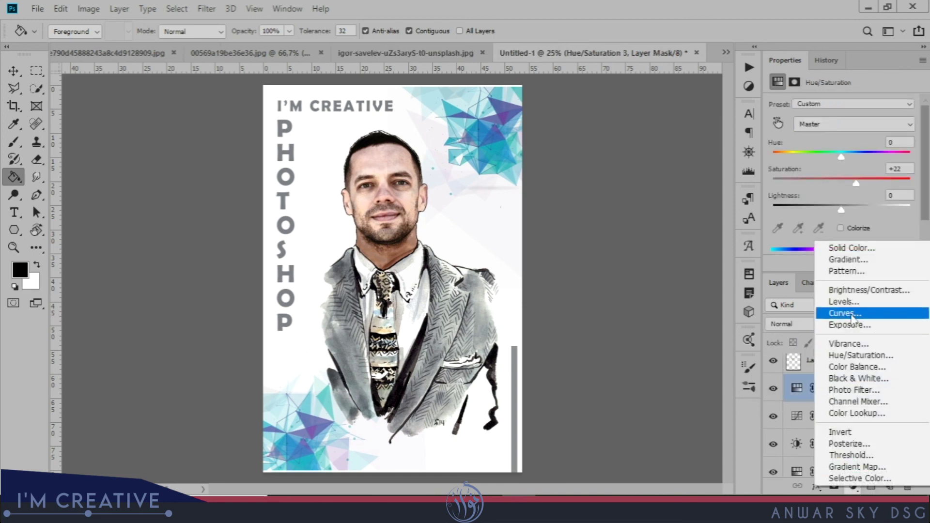
pyautogui.click(843, 313)
pyautogui.click(871, 168)
pyautogui.click(836, 209)
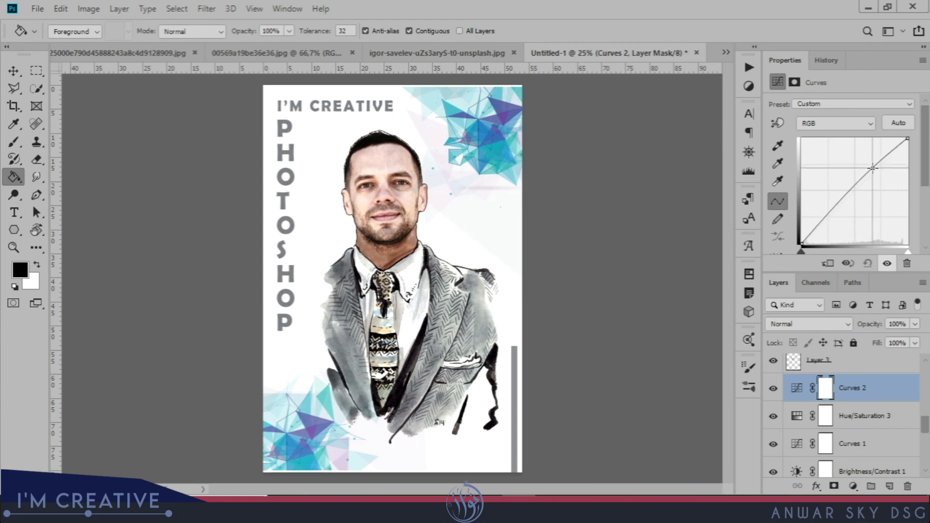
pyautogui.moveTo(837, 208); pyautogui.dragTo(833, 206)
# Switch the Curves adjustment to the Blue channel, anchor the upper tones and slightly raise the darker tones
pyautogui.click(837, 123)
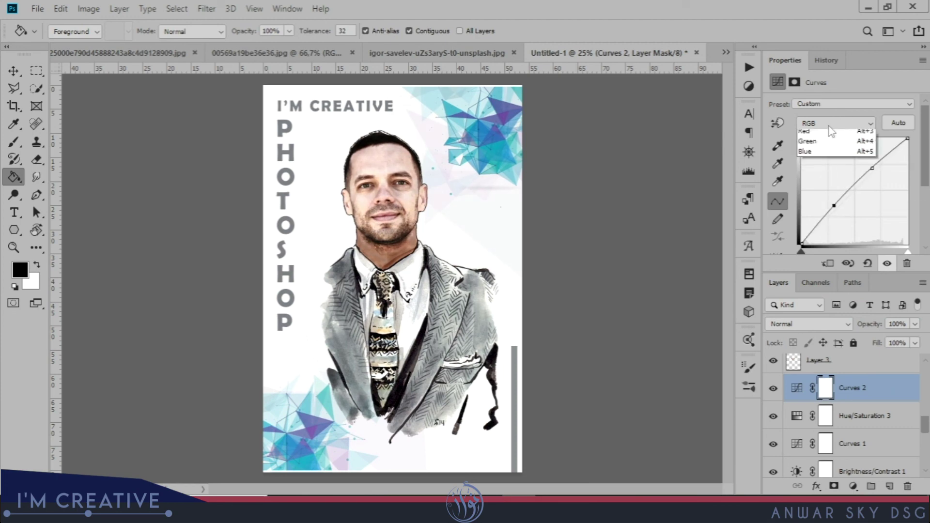
pyautogui.click(838, 167)
pyautogui.click(866, 180)
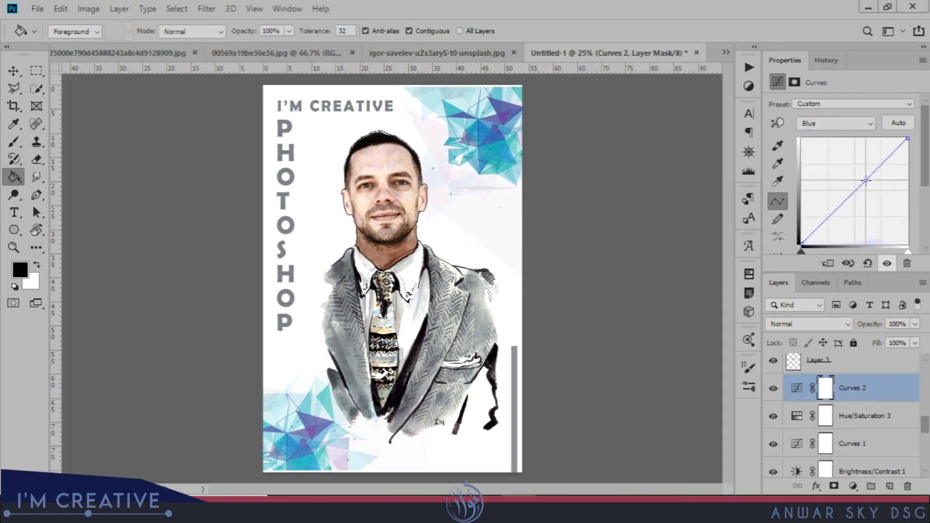
pyautogui.moveTo(829, 216); pyautogui.dragTo(828, 209)
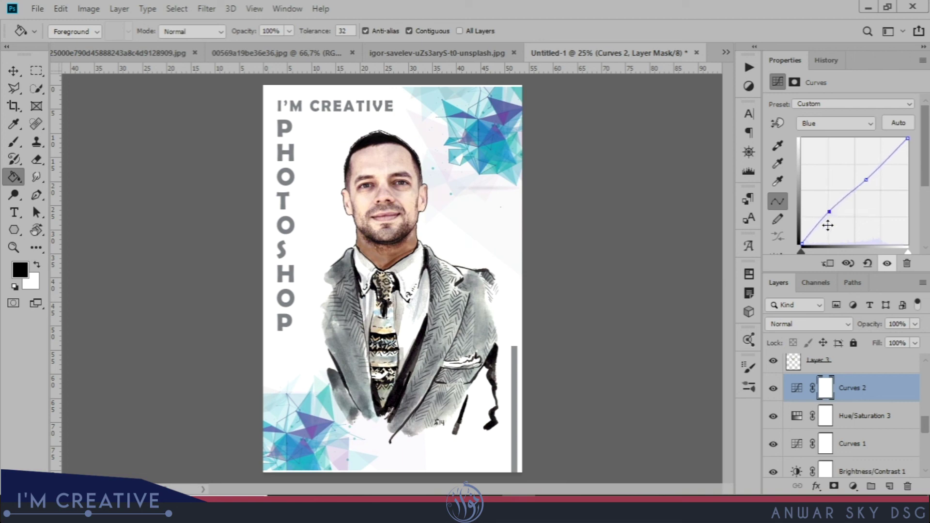
# Move the new Curves adjustment layer above Hue/Saturation 4, after toggling Layer 3's visibility to check it
pyautogui.moveTo(918, 425); pyautogui.dragTo(925, 415)
pyautogui.click(773, 445)
pyautogui.click(773, 444)
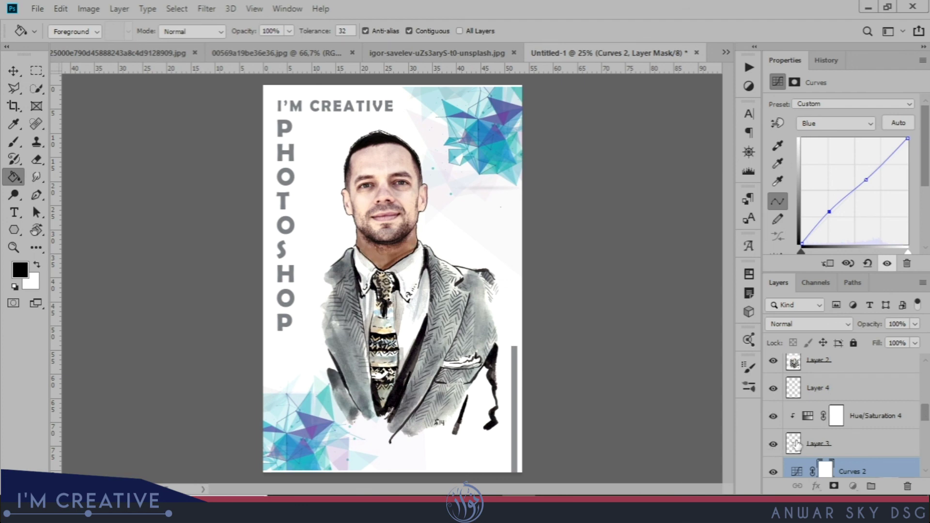
pyautogui.click(797, 443)
pyautogui.click(808, 416)
pyautogui.moveTo(798, 468); pyautogui.dragTo(821, 404)
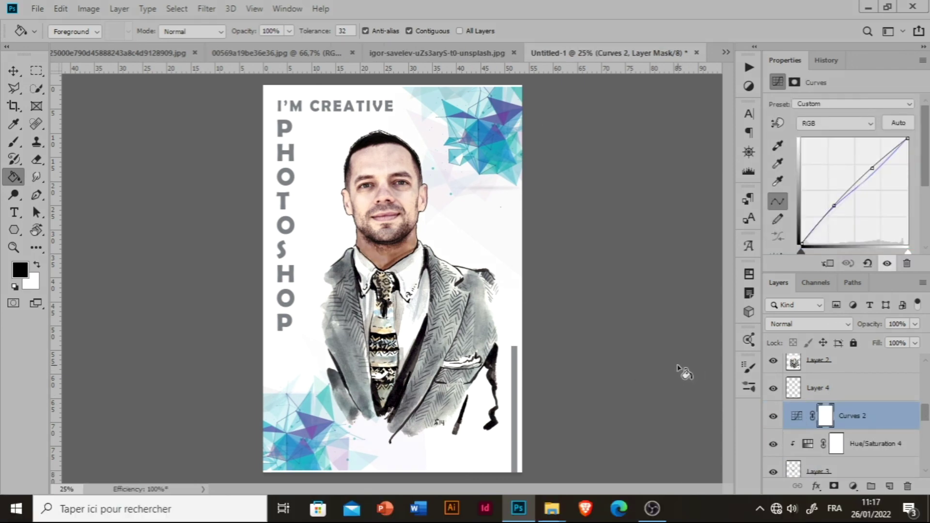